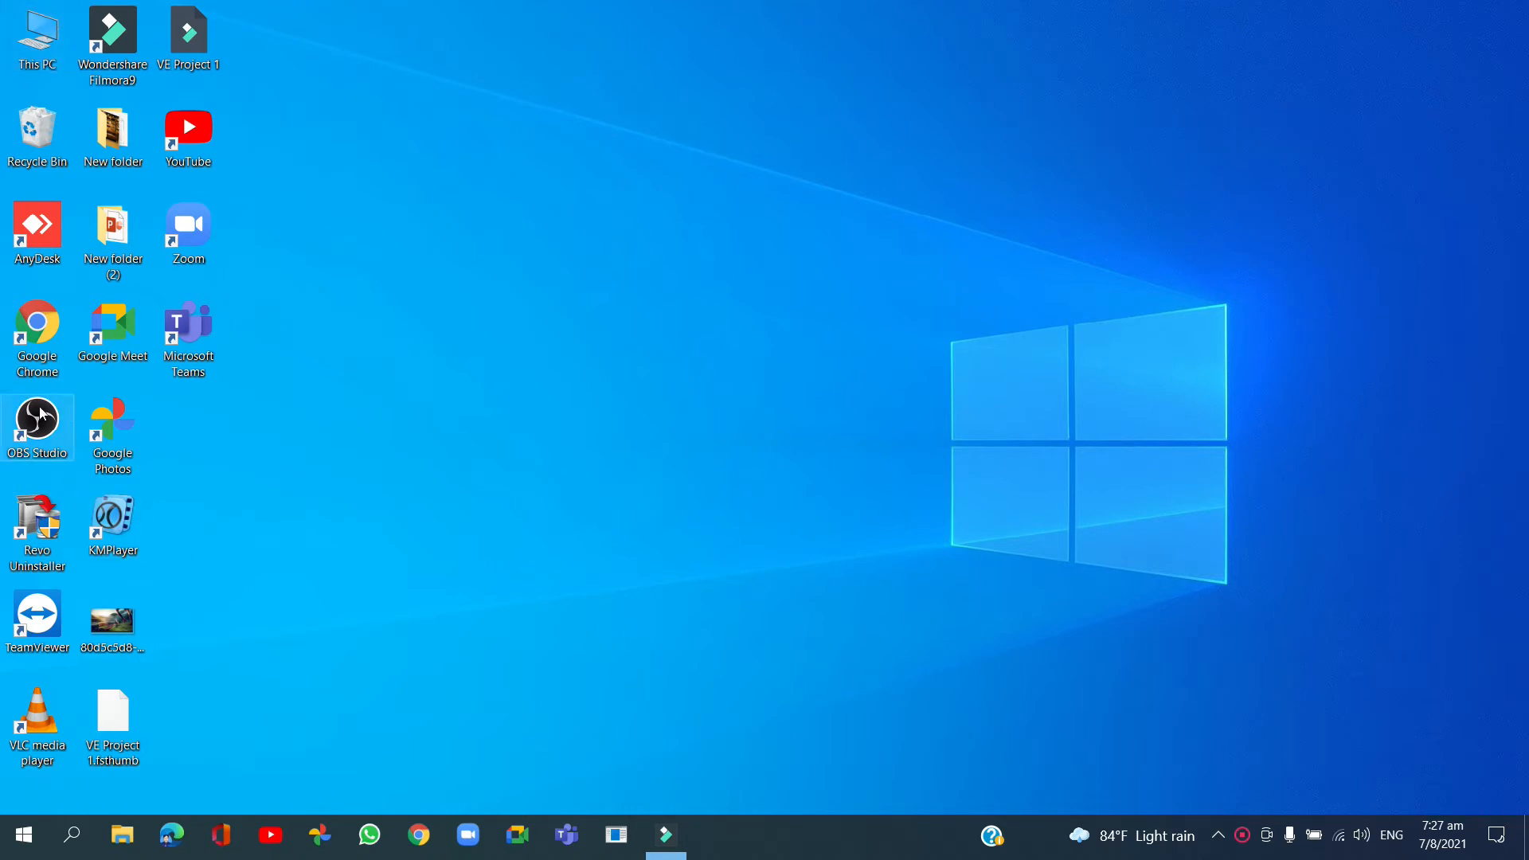
- Open the Presentation-1 file from the Presentation folder on New Volume (E:) and maximize its PowerPoint window
left_click(43, 49)
left_click(44, 49)
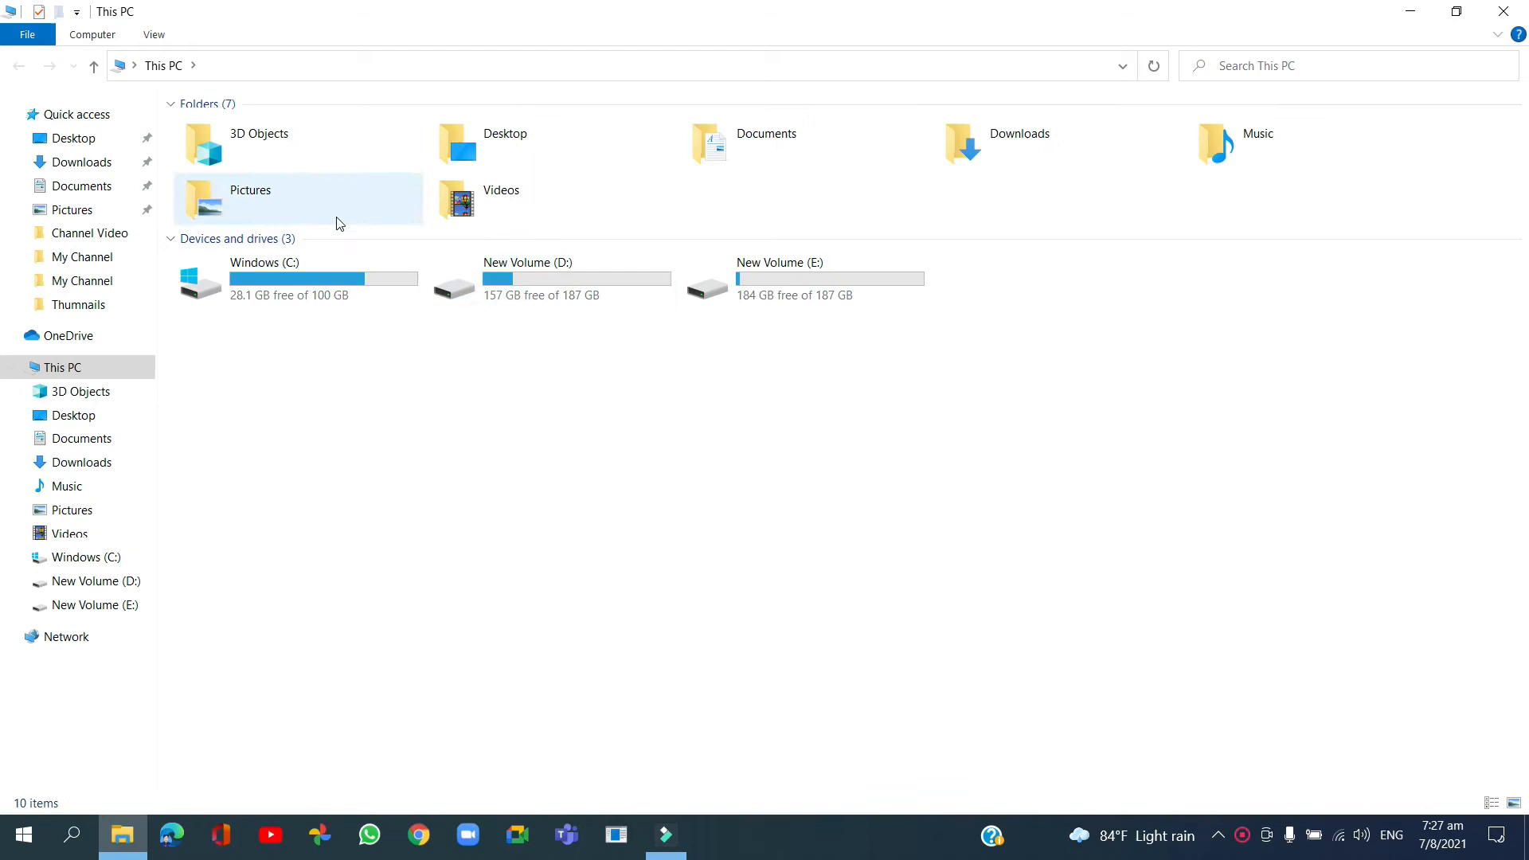
double_click(882, 282)
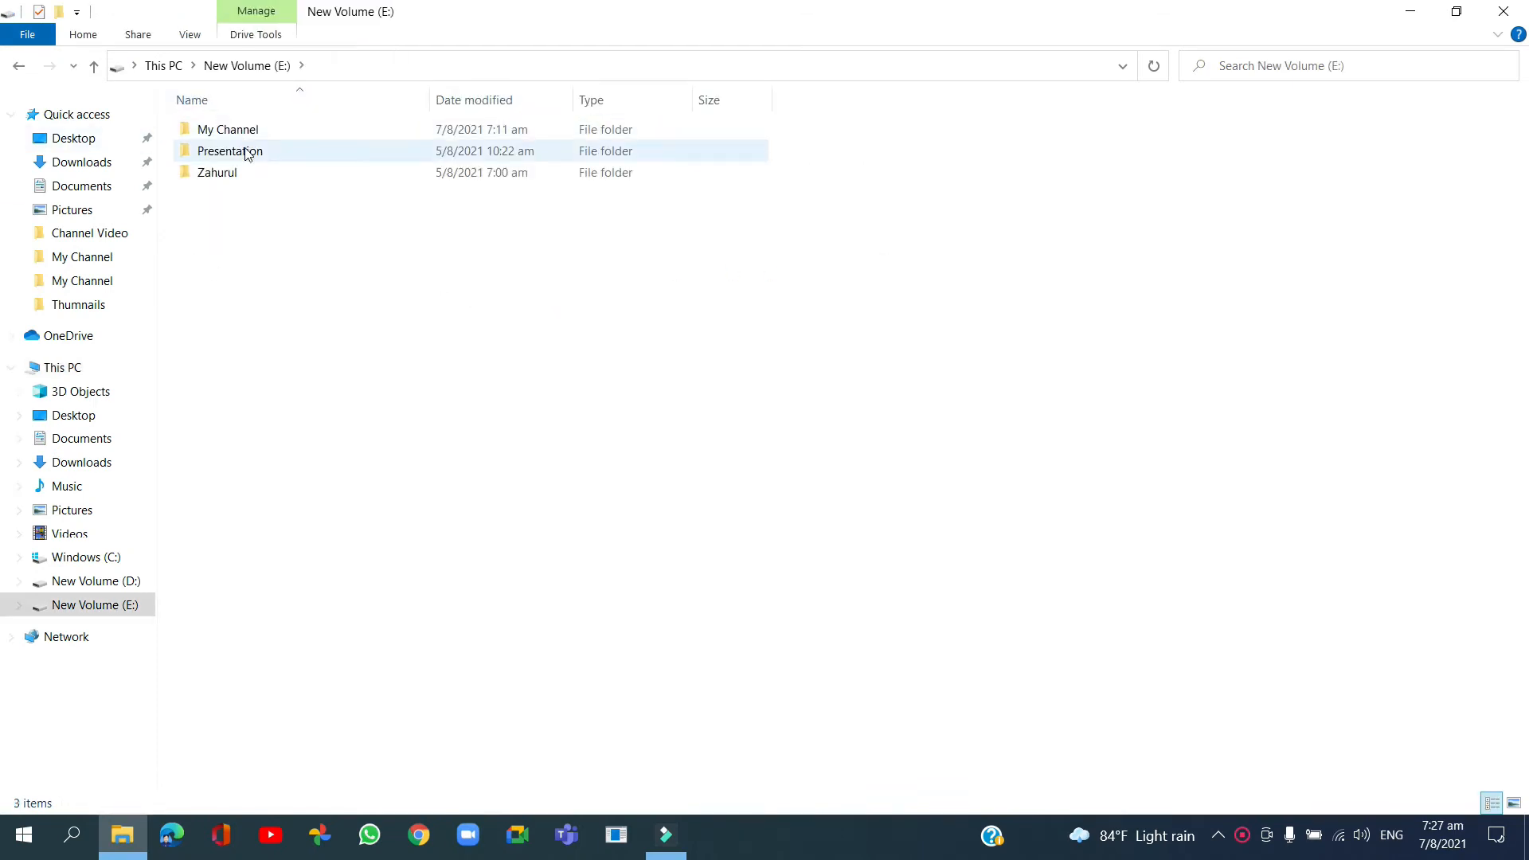
double_click(243, 151)
double_click(239, 137)
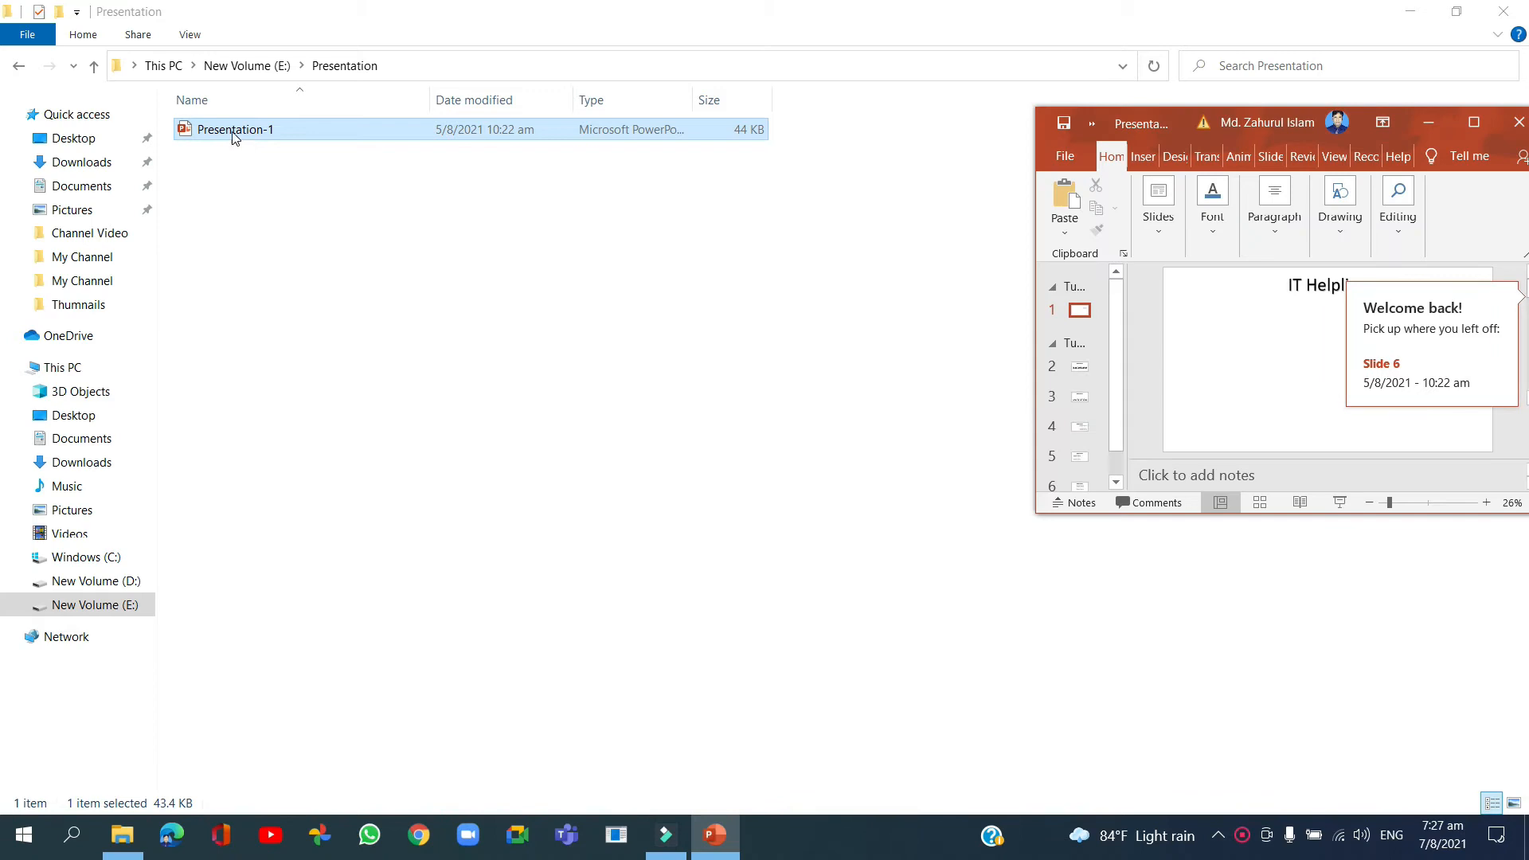
left_click(1474, 123)
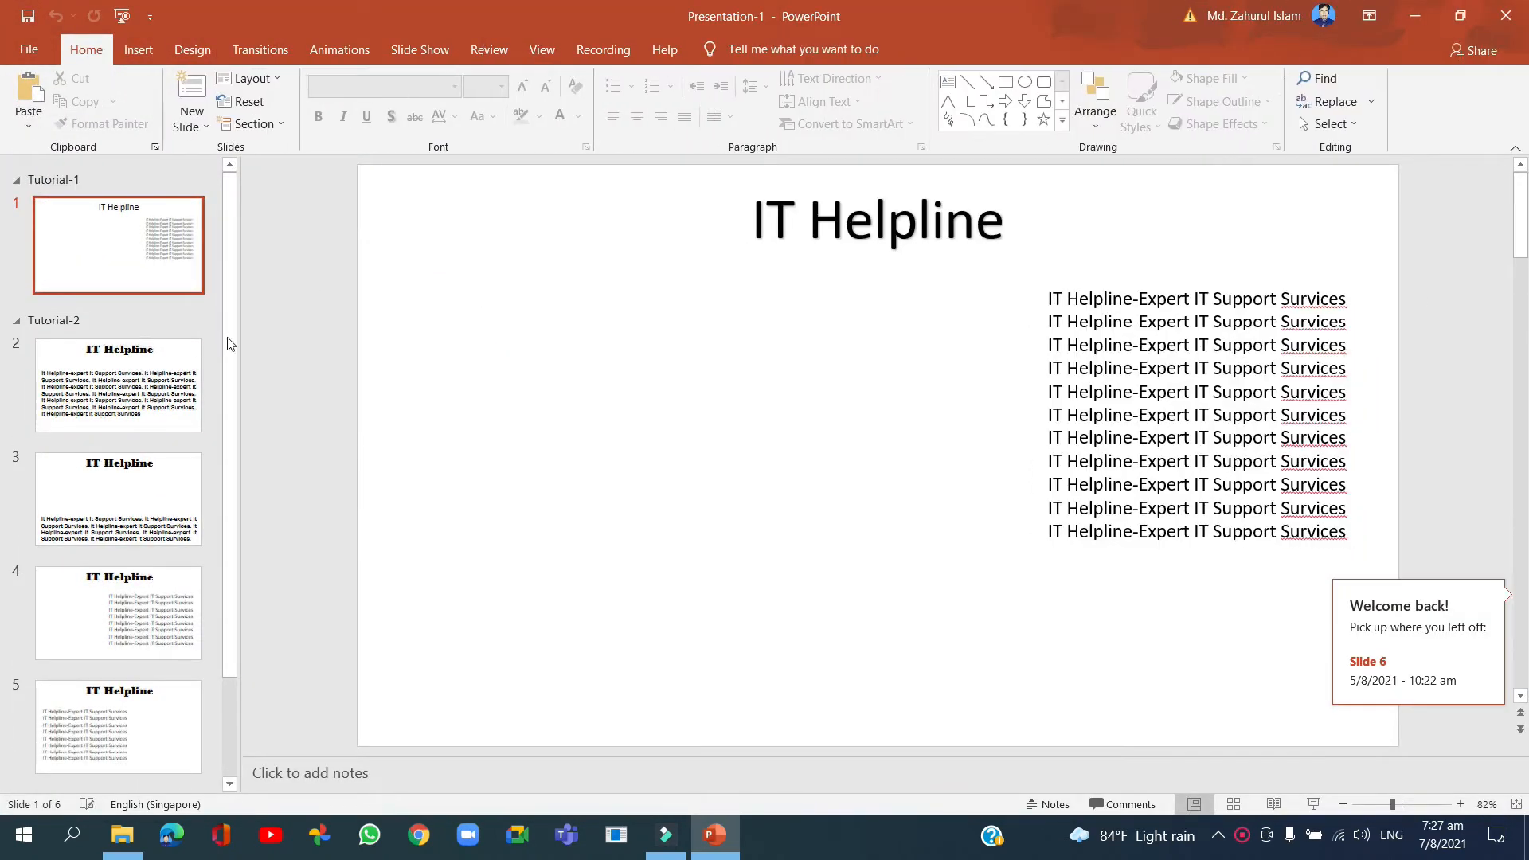
- Look through the existing slides of the Tutorial-2 section, from slide 2 to slide 6
left_click(112, 522)
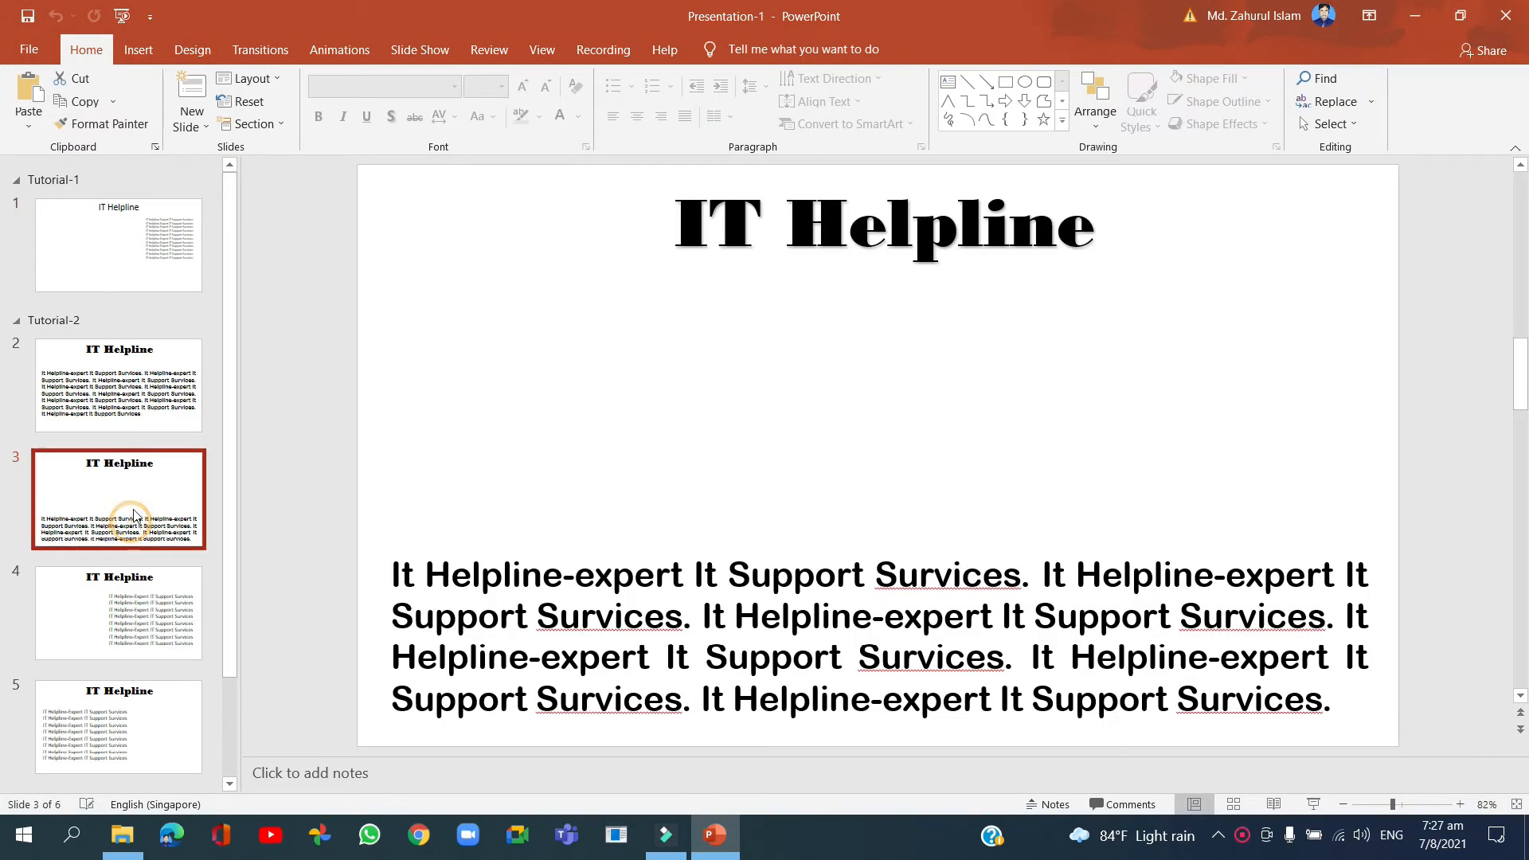
left_click(130, 414)
left_click(130, 490)
left_click(119, 610)
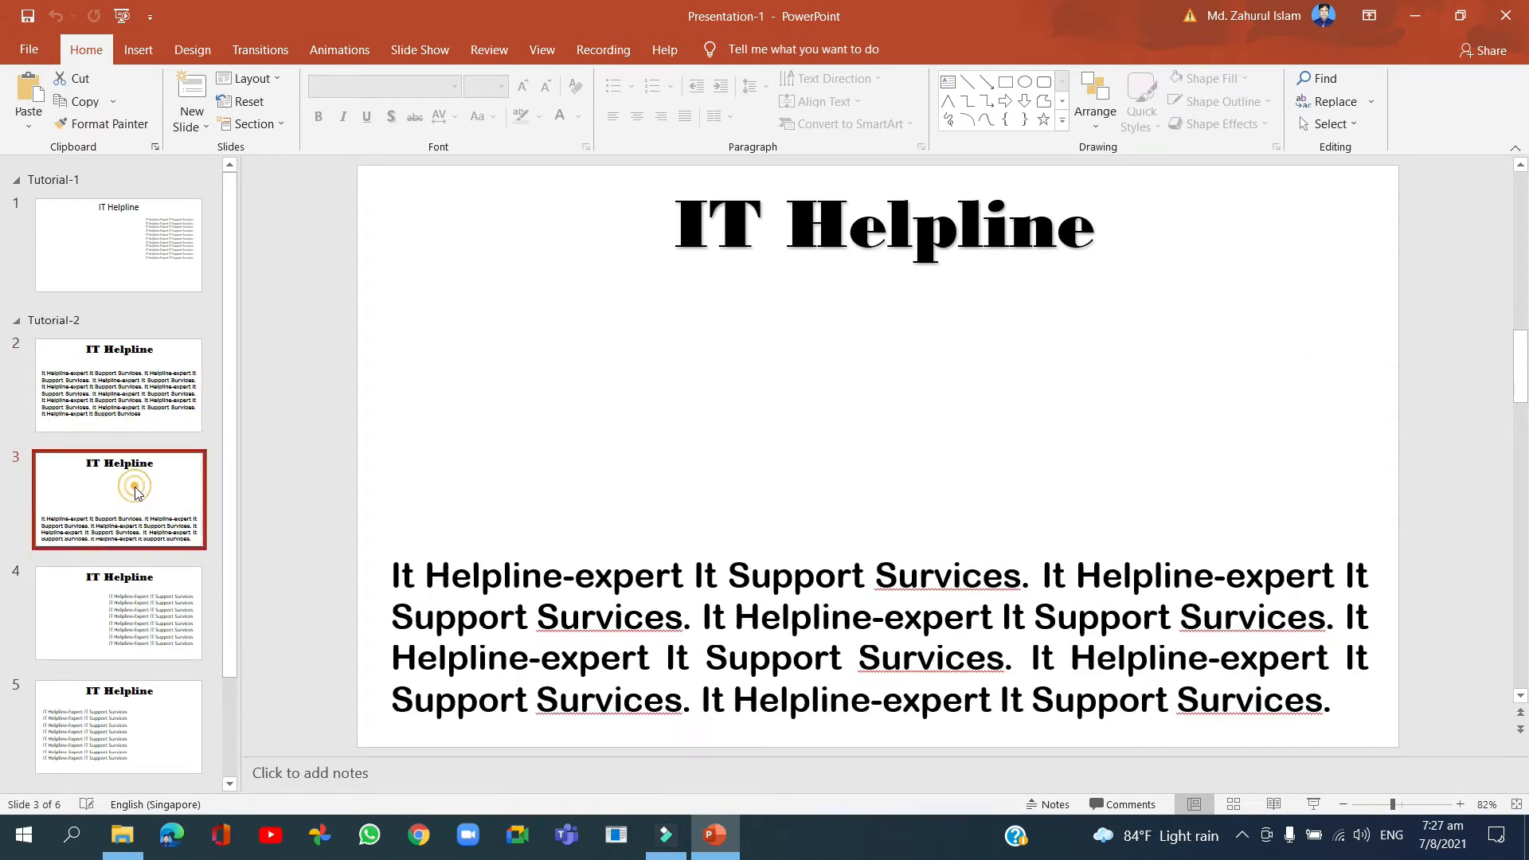
scroll(117, 591, "down", 1)
left_click(117, 591)
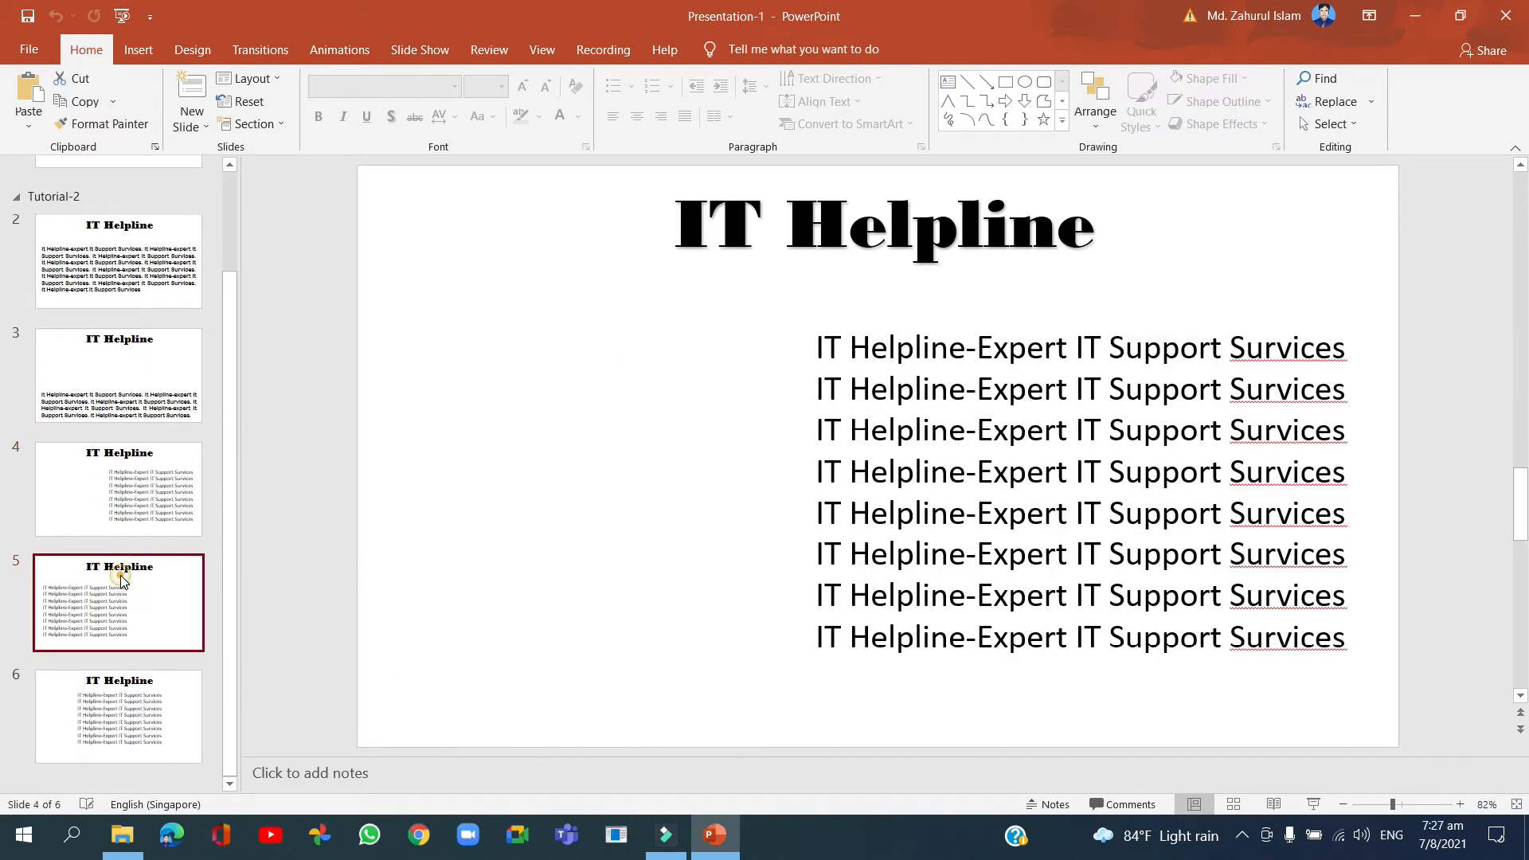
left_click(131, 717)
left_click(139, 624)
left_click(152, 499)
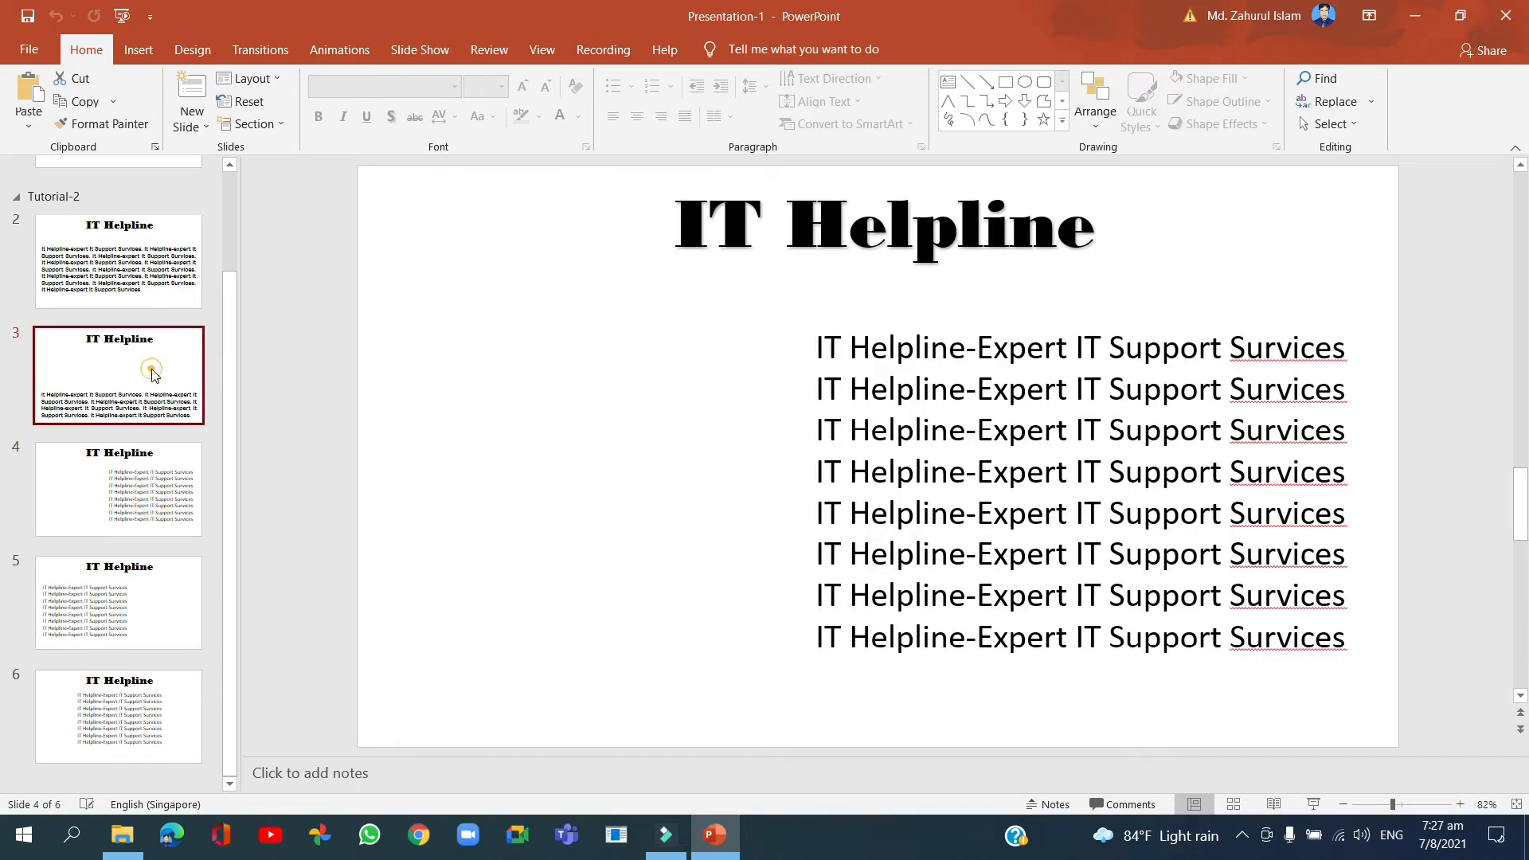
left_click(148, 374)
left_click(148, 267)
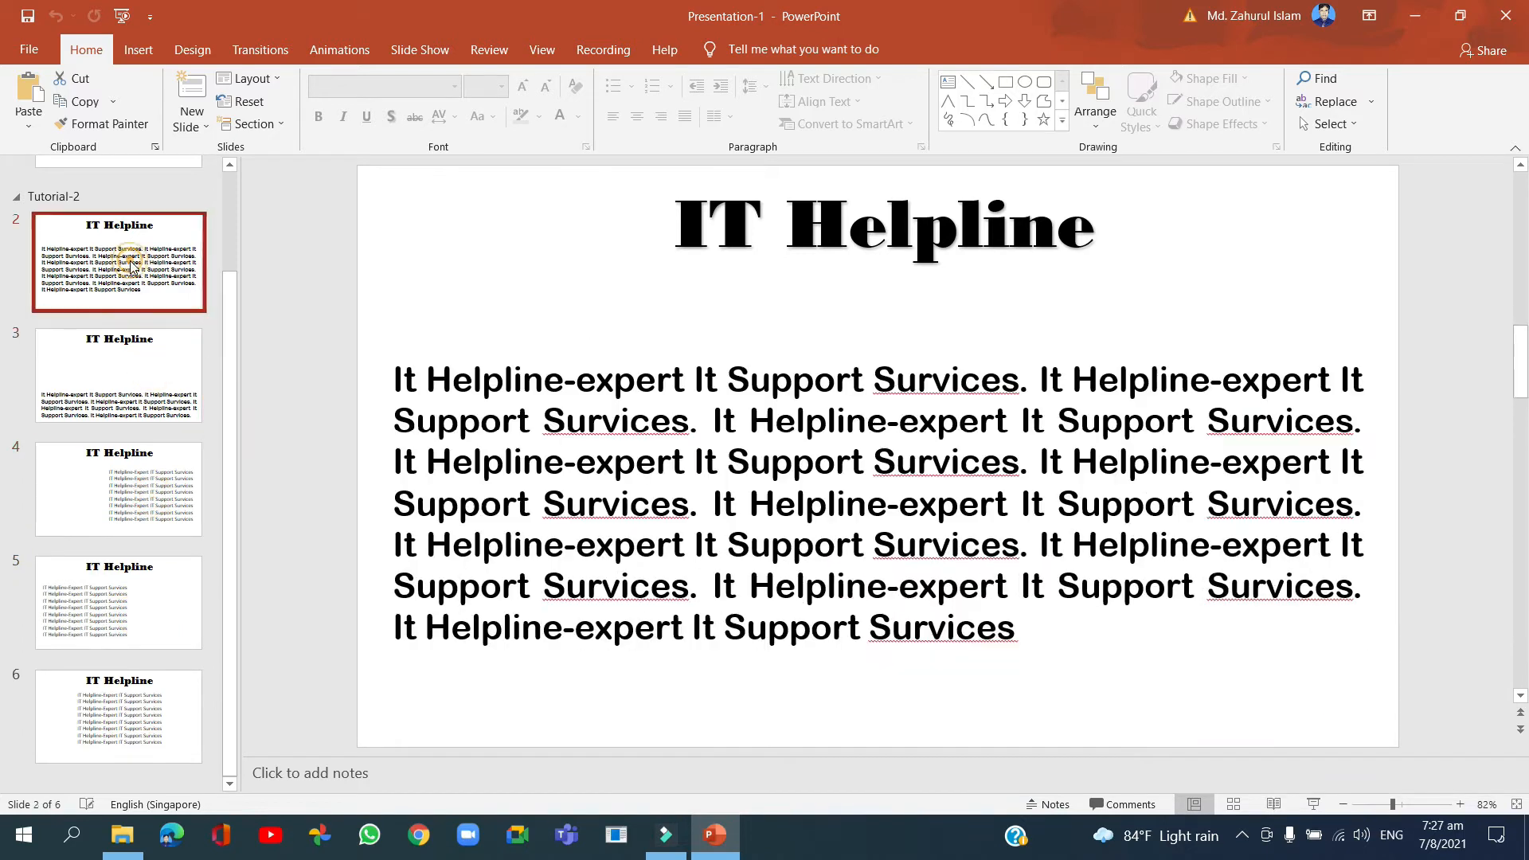
- Add a new section after slide 6 and name it "Tutorial-3"
left_click(98, 775)
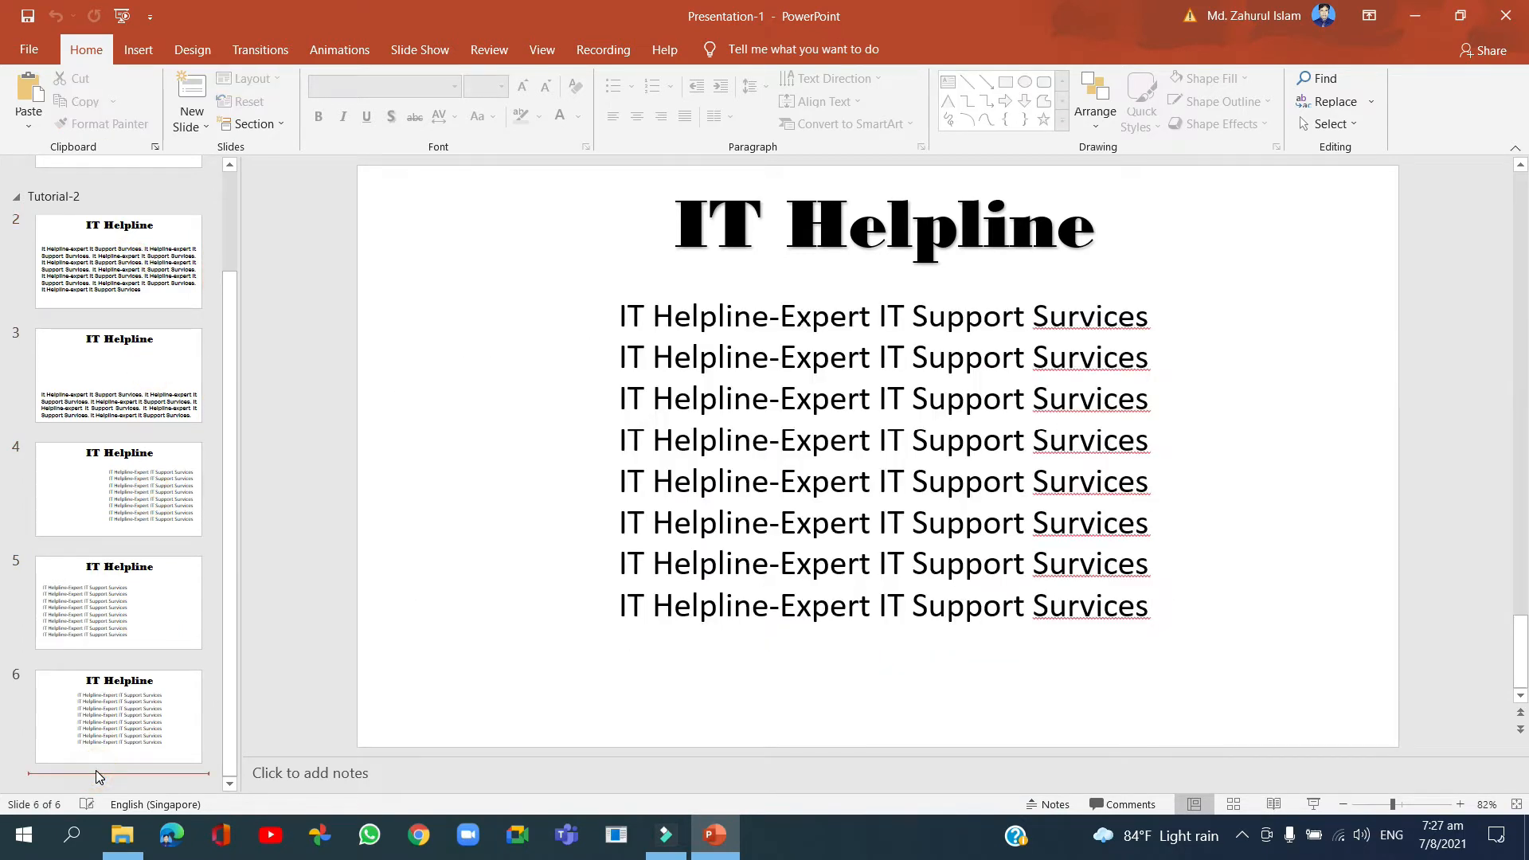
left_click(253, 124)
left_click(276, 150)
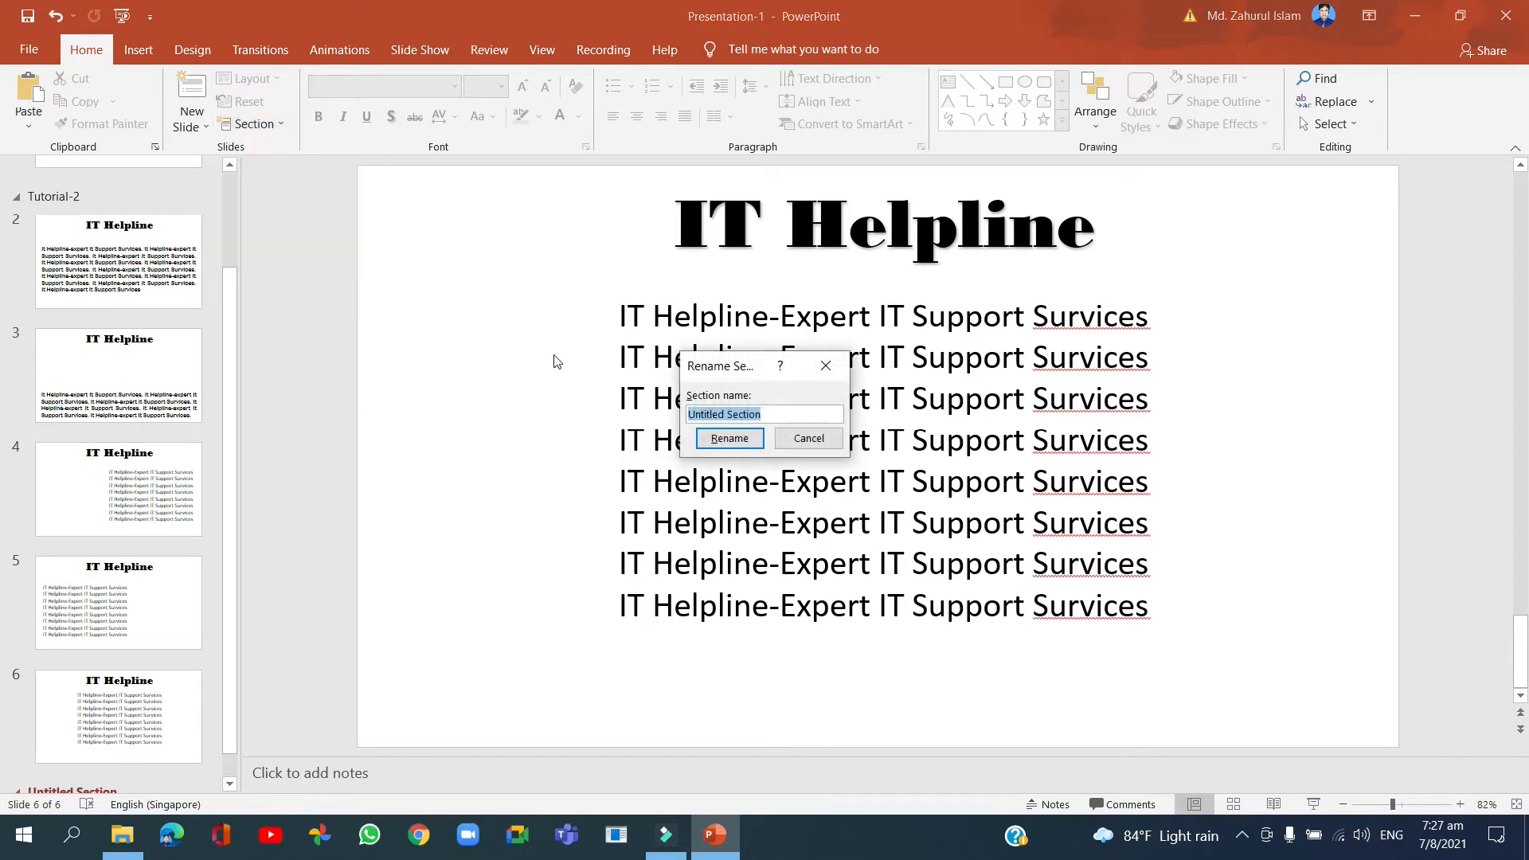
type("Tutorial-3")
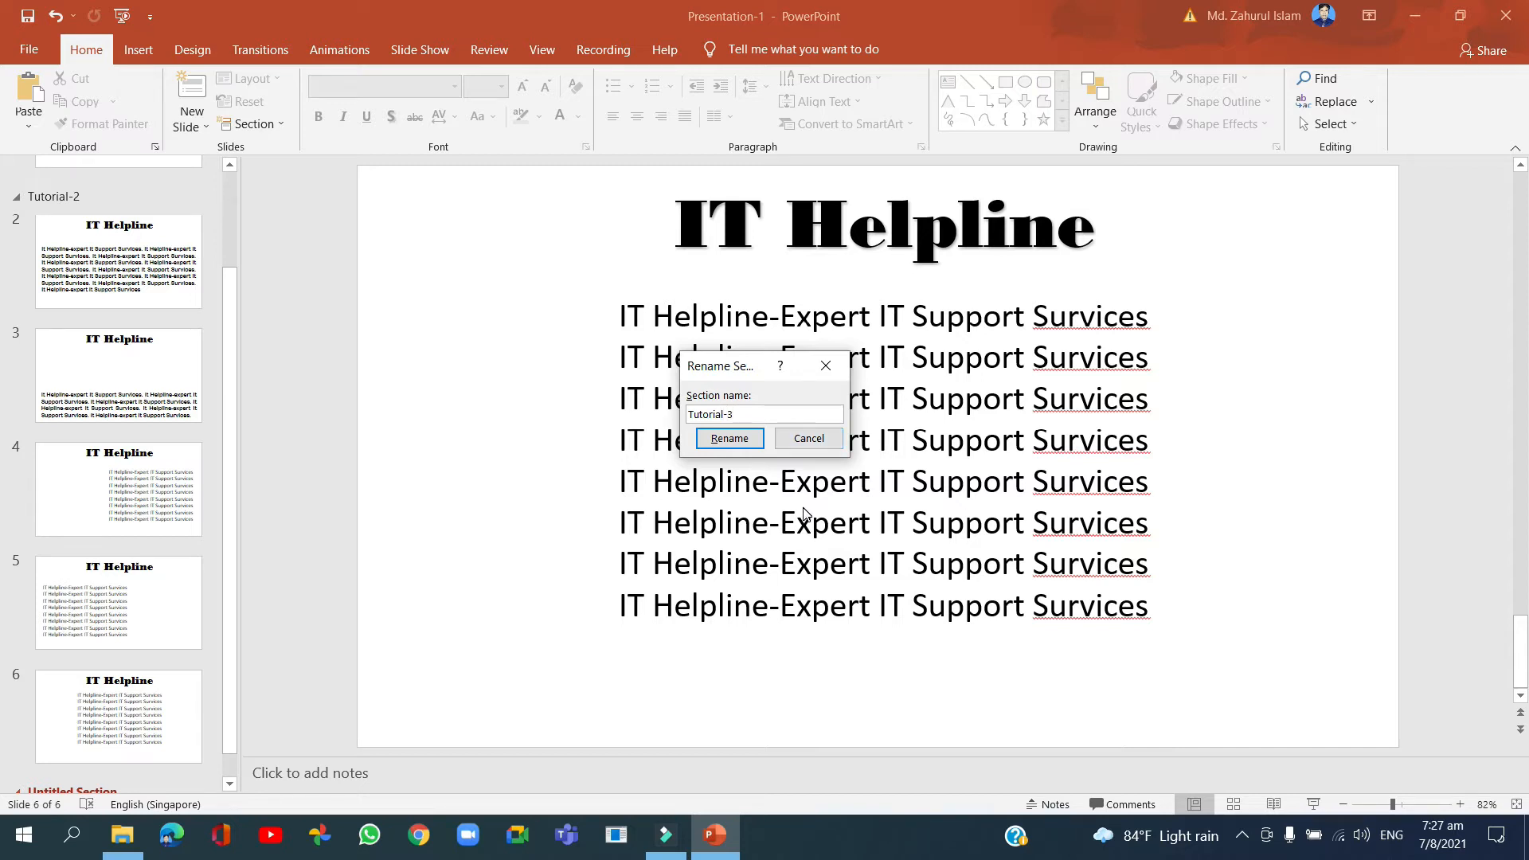
left_click(730, 438)
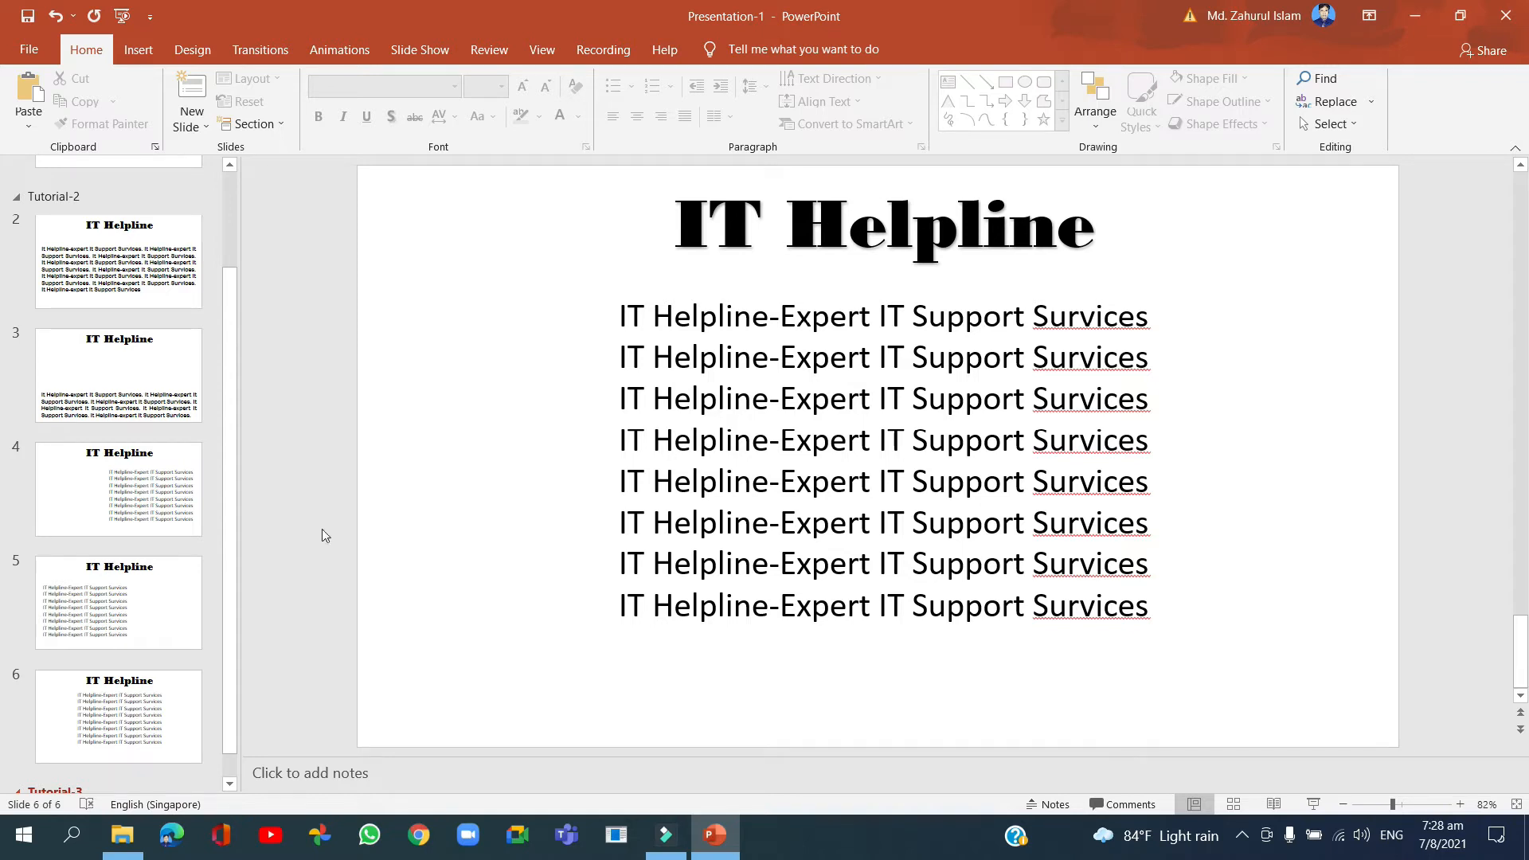
- Add a new slide with the Blank layout to the Tutorial-3 section
scroll(119, 478, "down", 1)
left_click(66, 793)
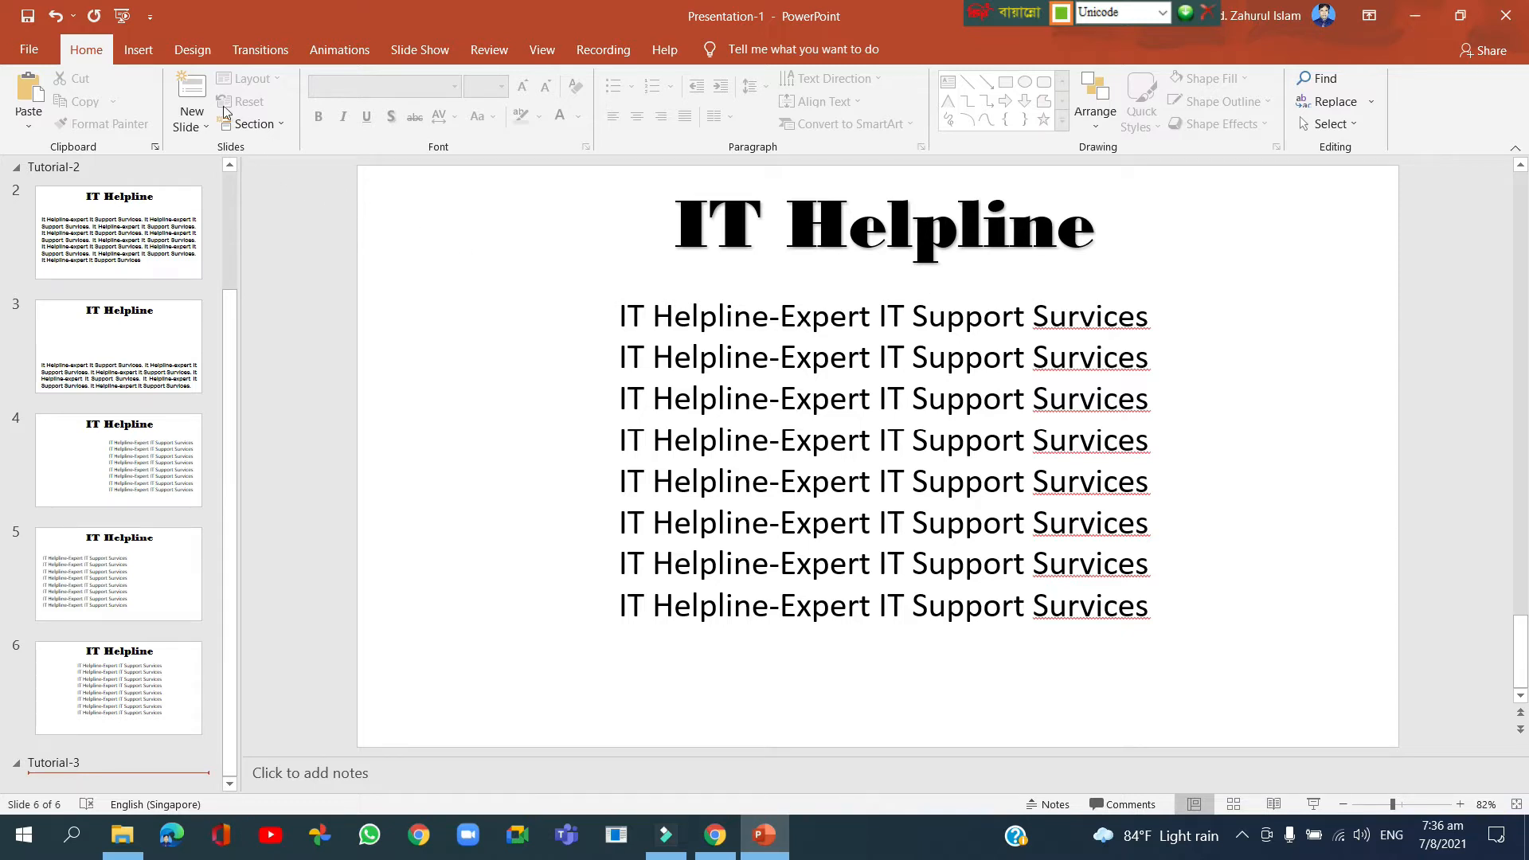
left_click(206, 136)
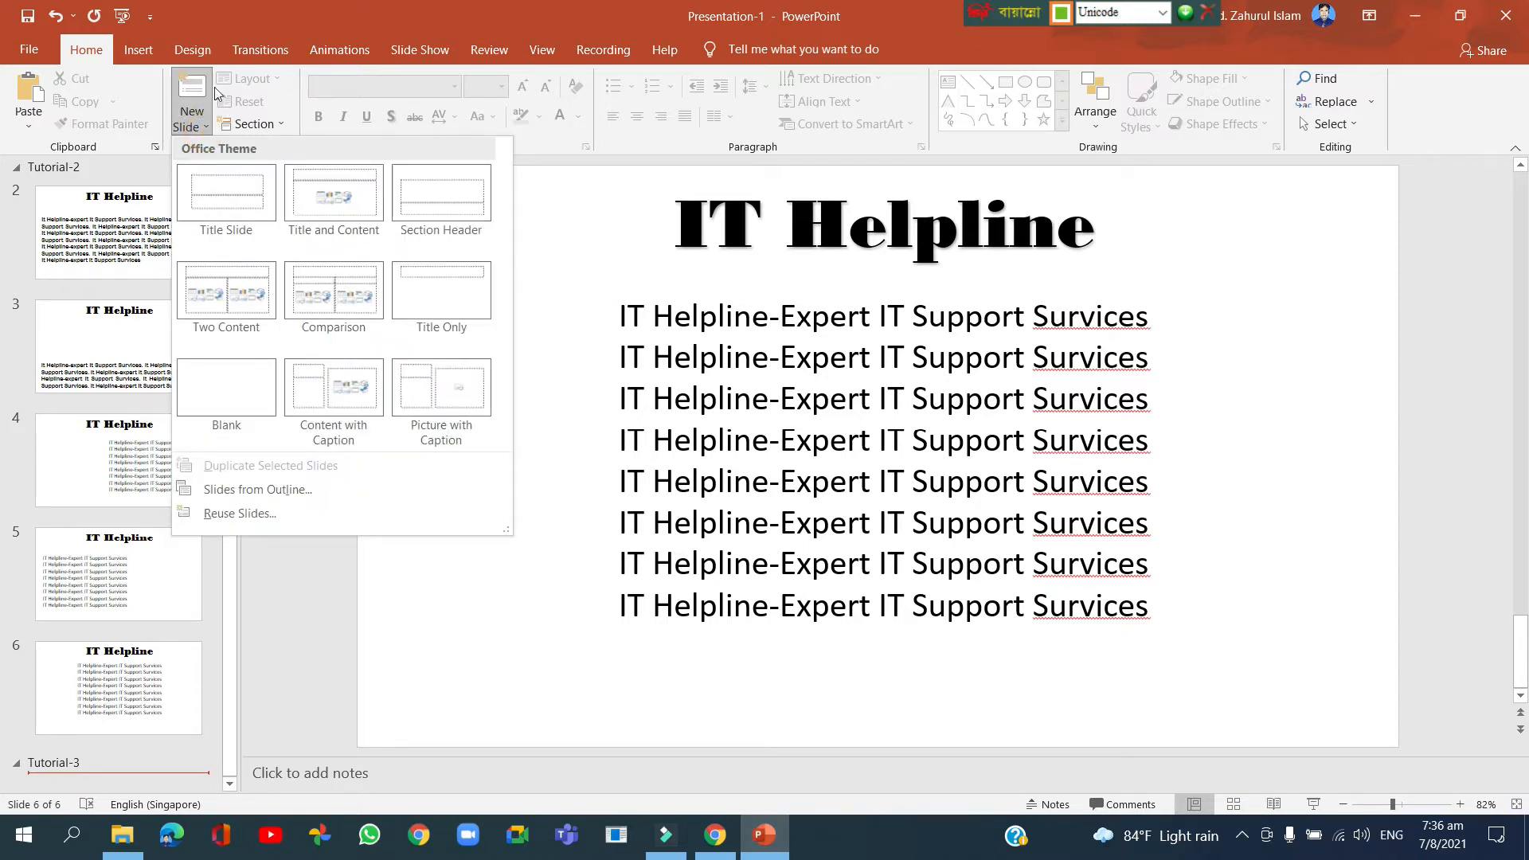
left_click(228, 382)
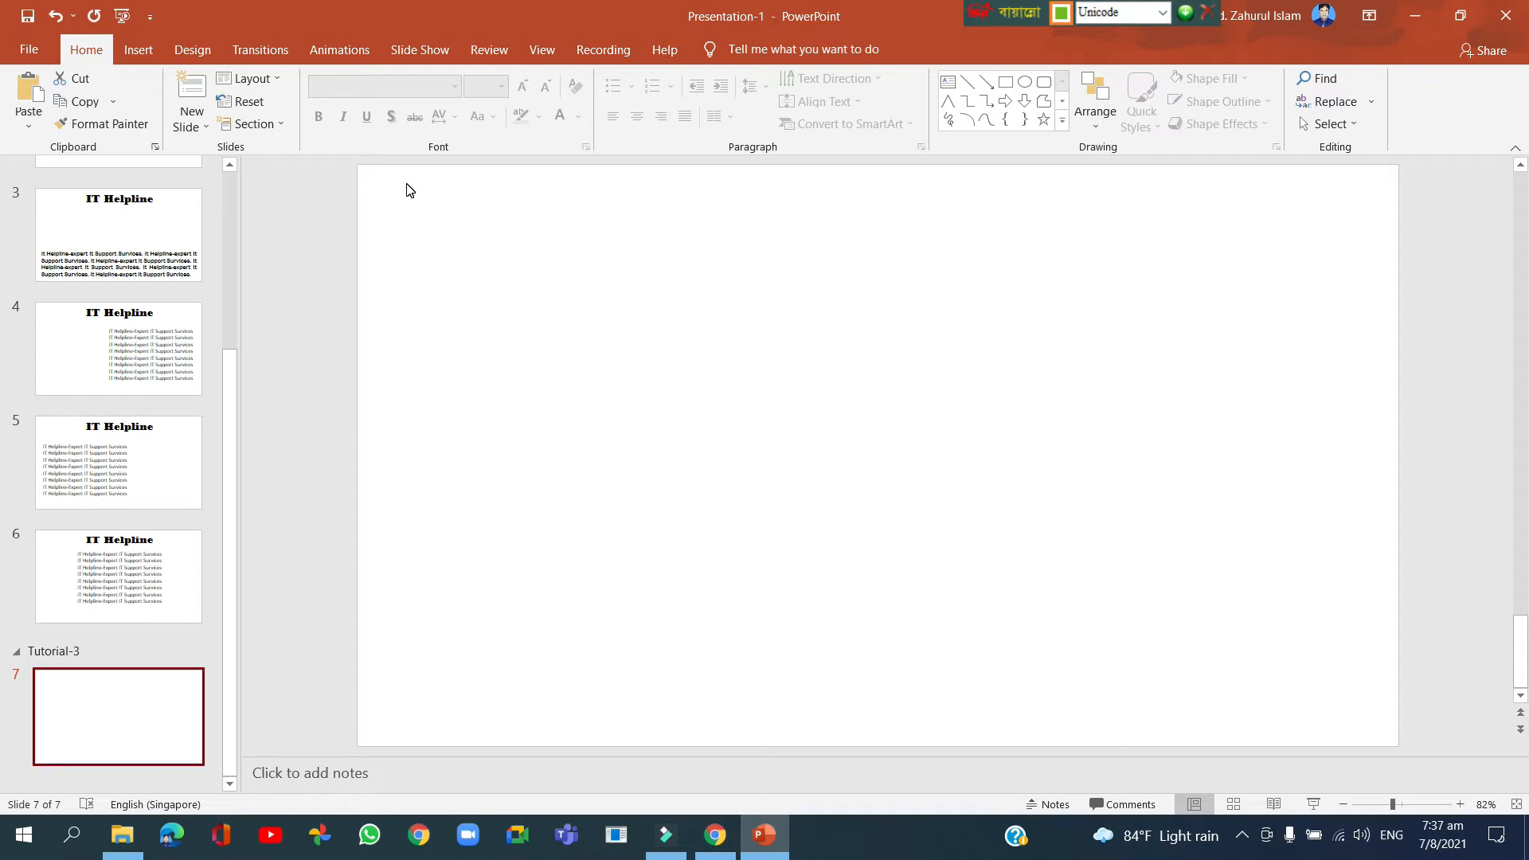
- Insert a WordArt text object in the plain black letter style on the blank slide 7
left_click(137, 50)
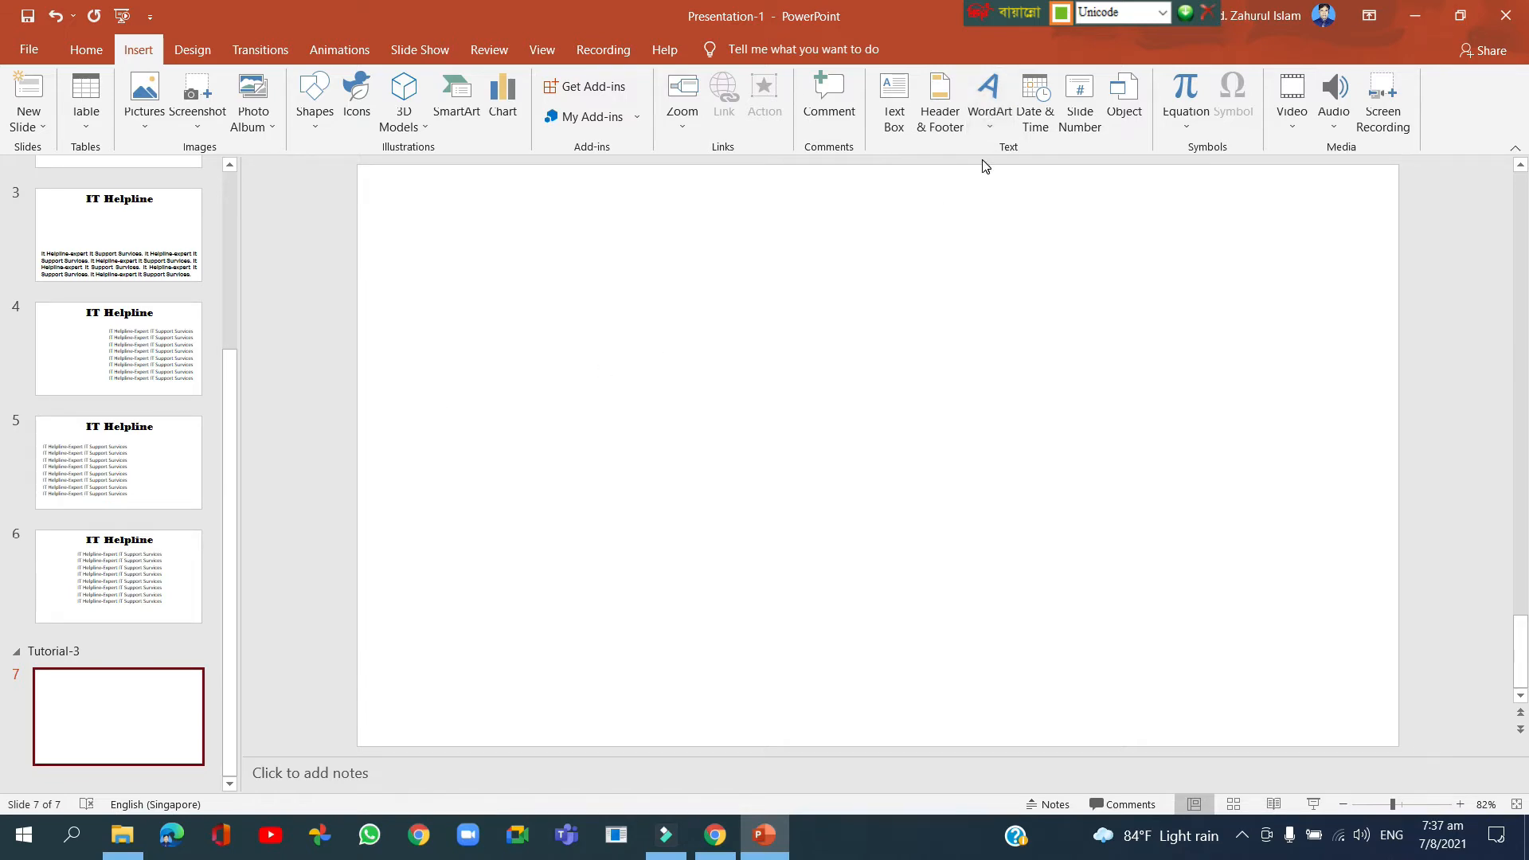
left_click(986, 129)
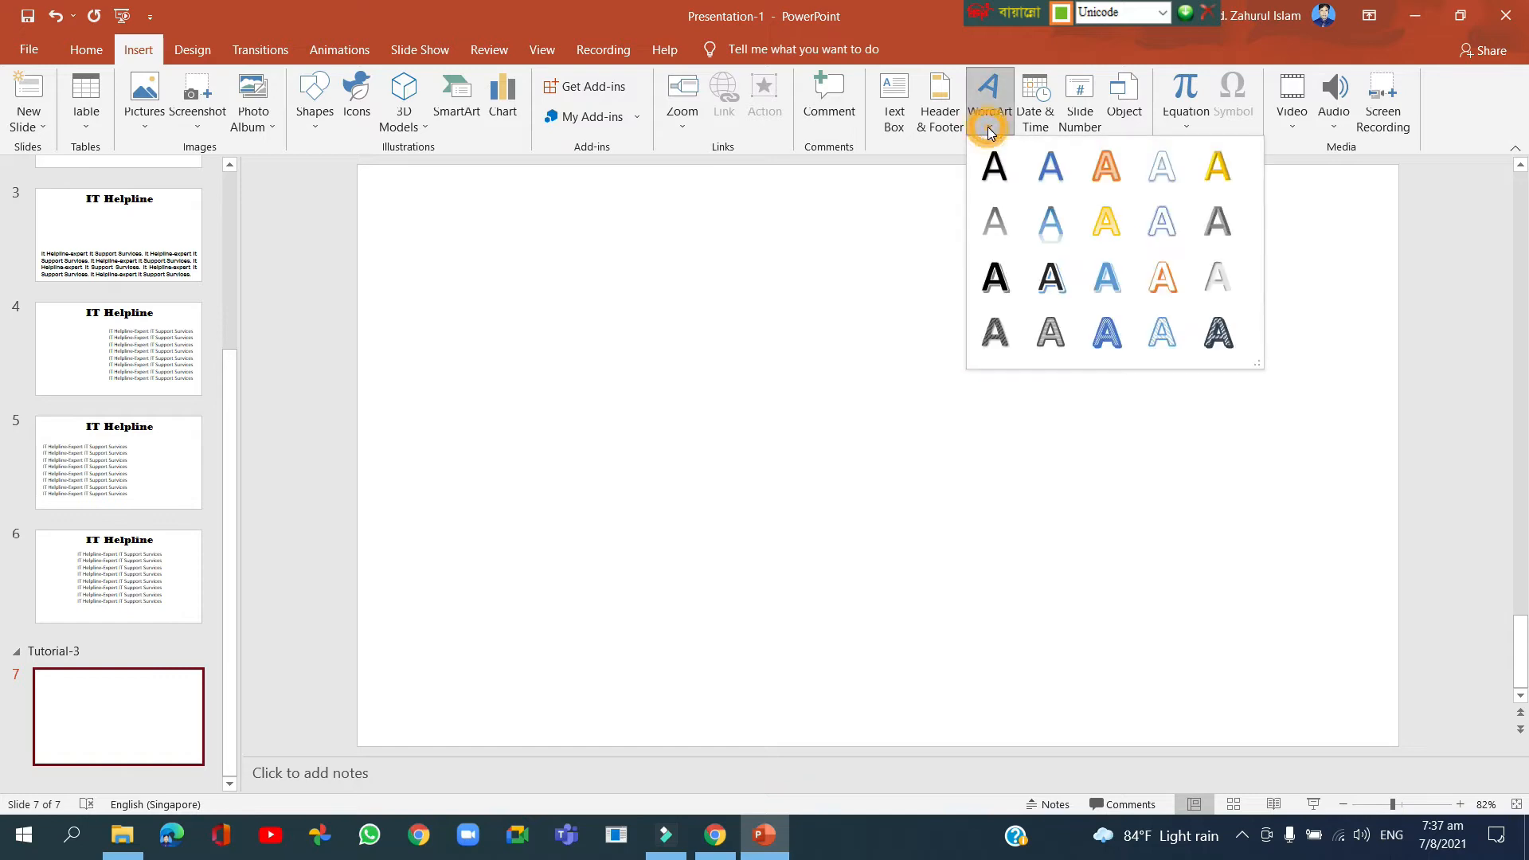
left_click(981, 156)
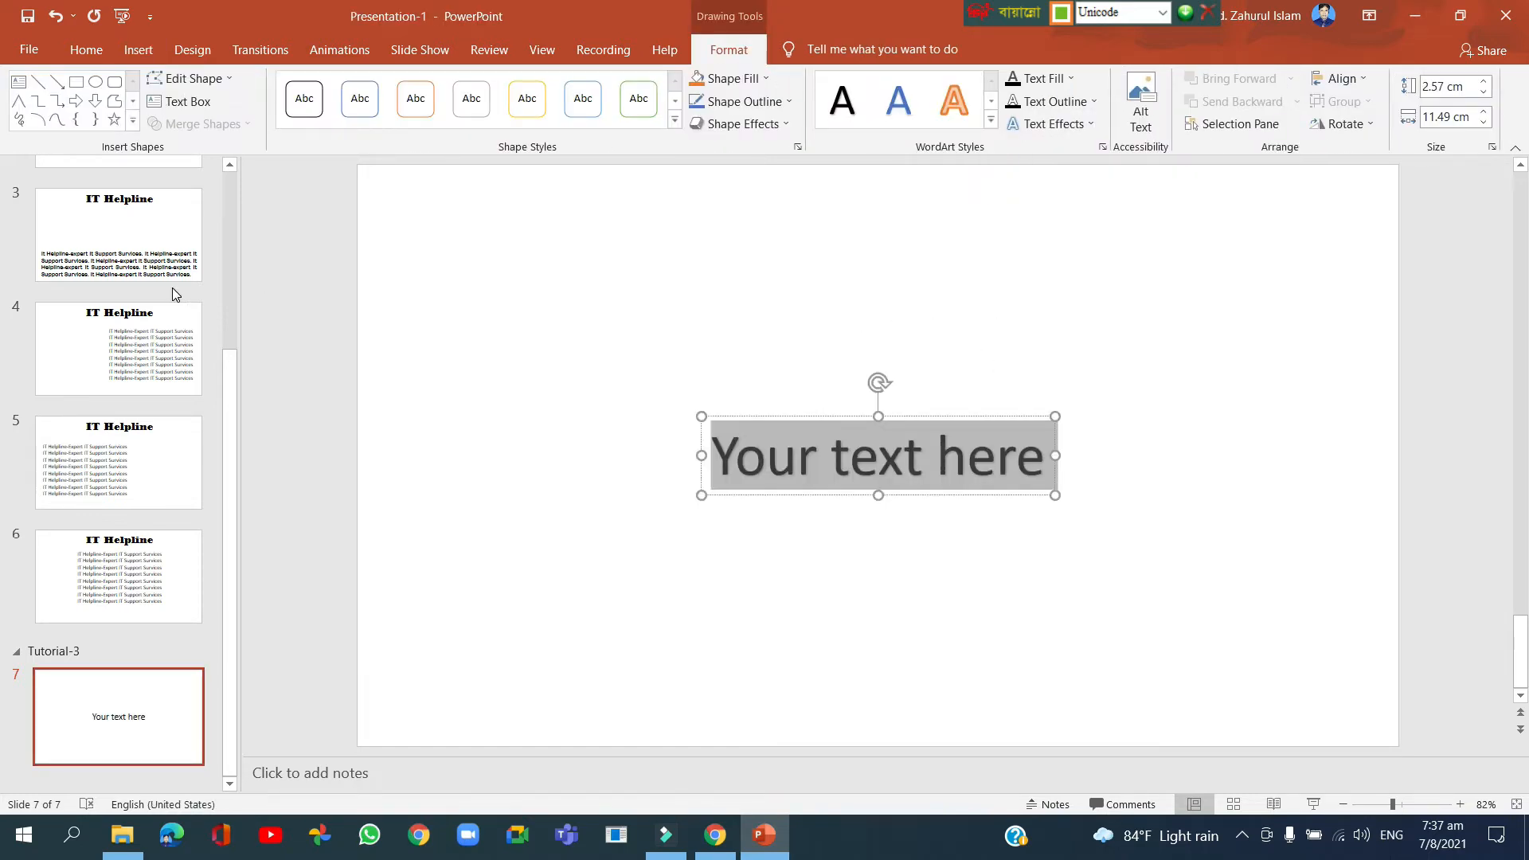
- Change the font of the selected WordArt placeholder text to SutonnyMJ
left_click(74, 54)
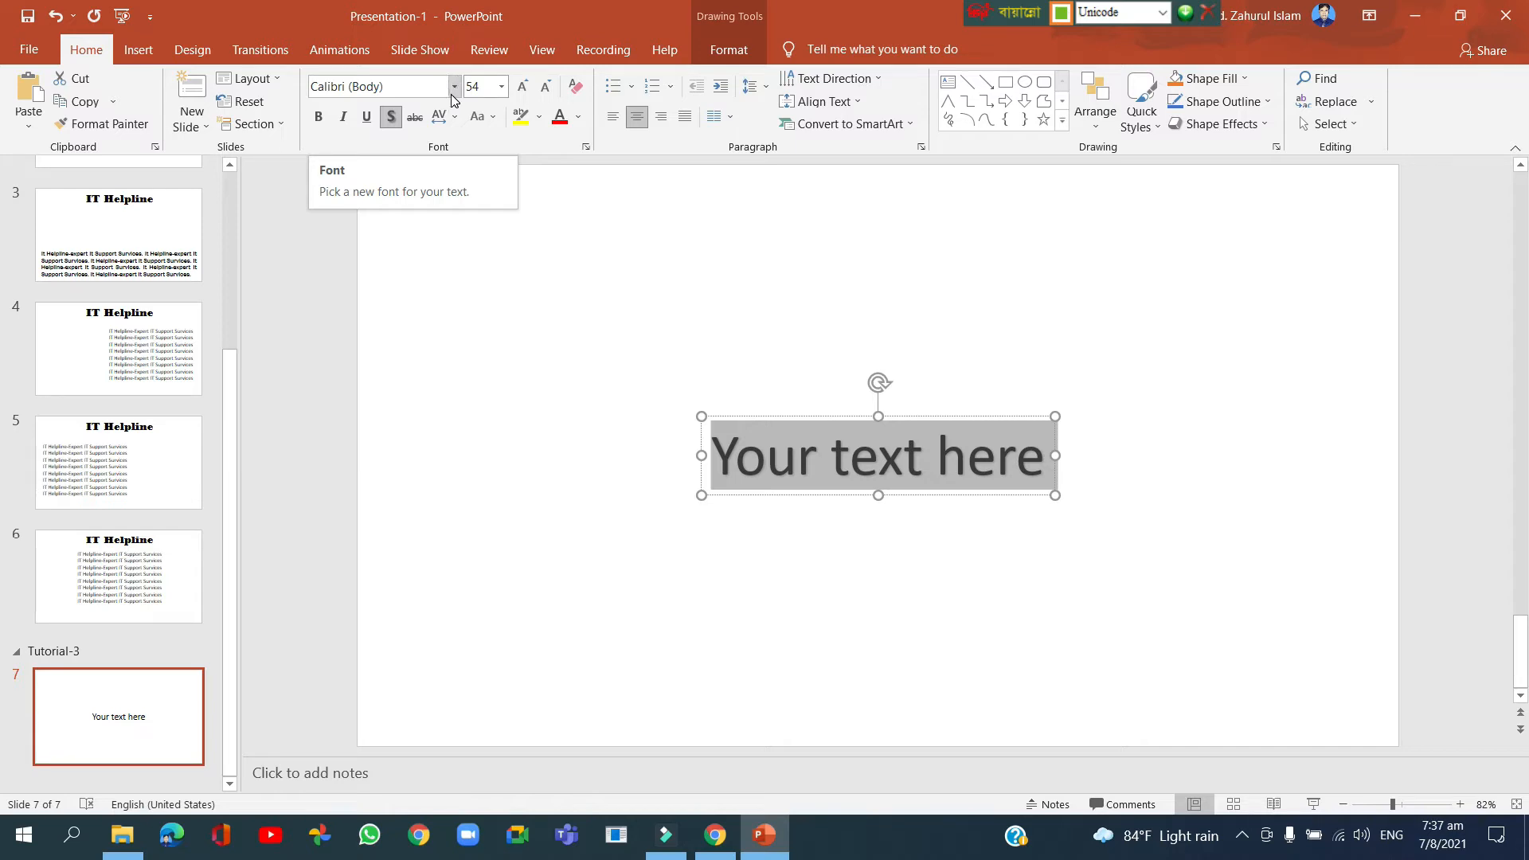
left_click(458, 83)
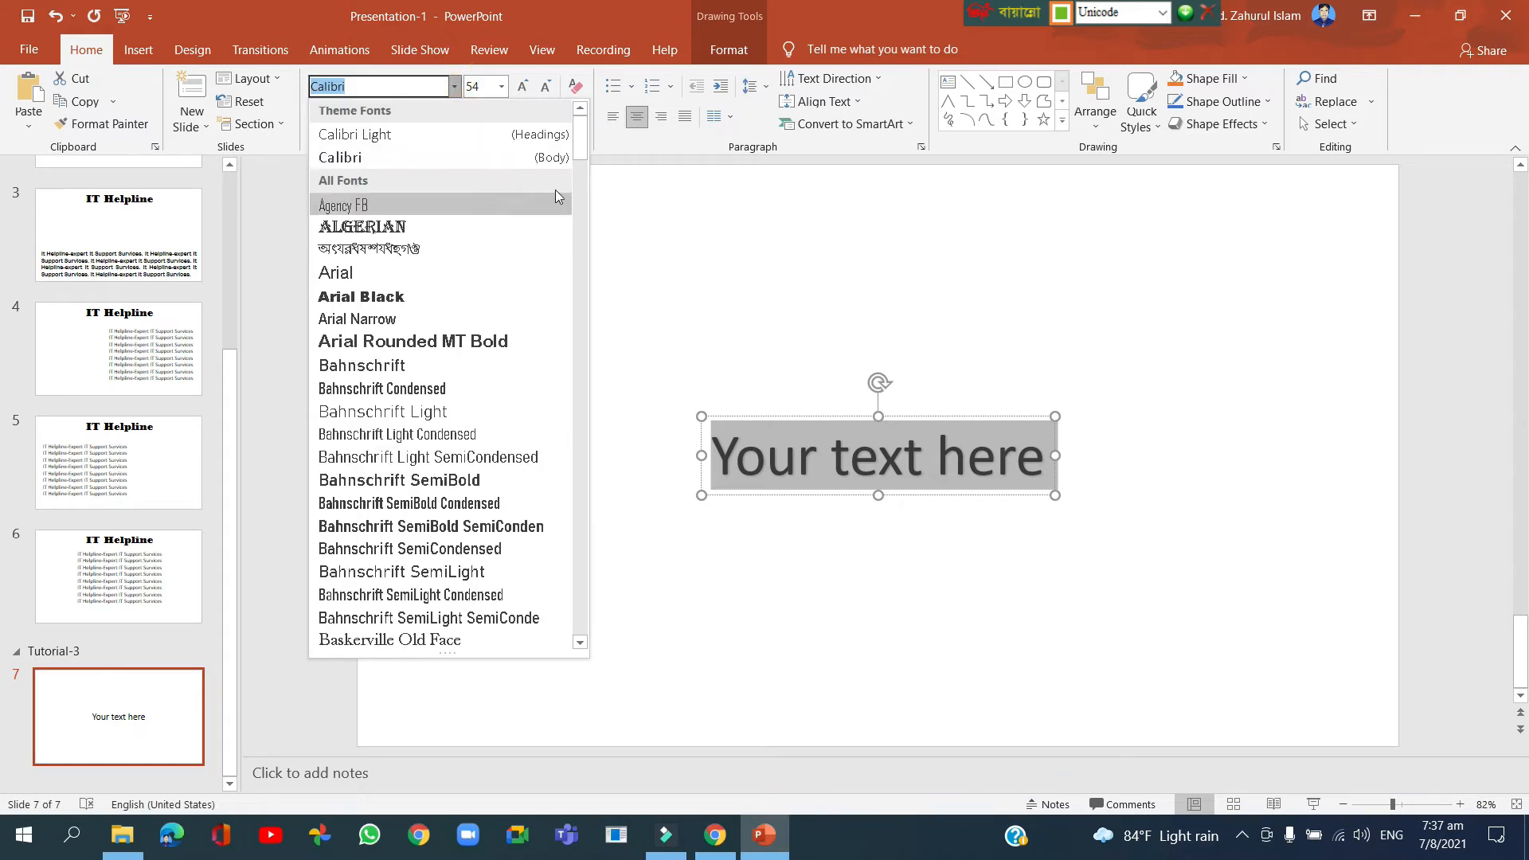
left_click_drag(580, 133, 570, 568)
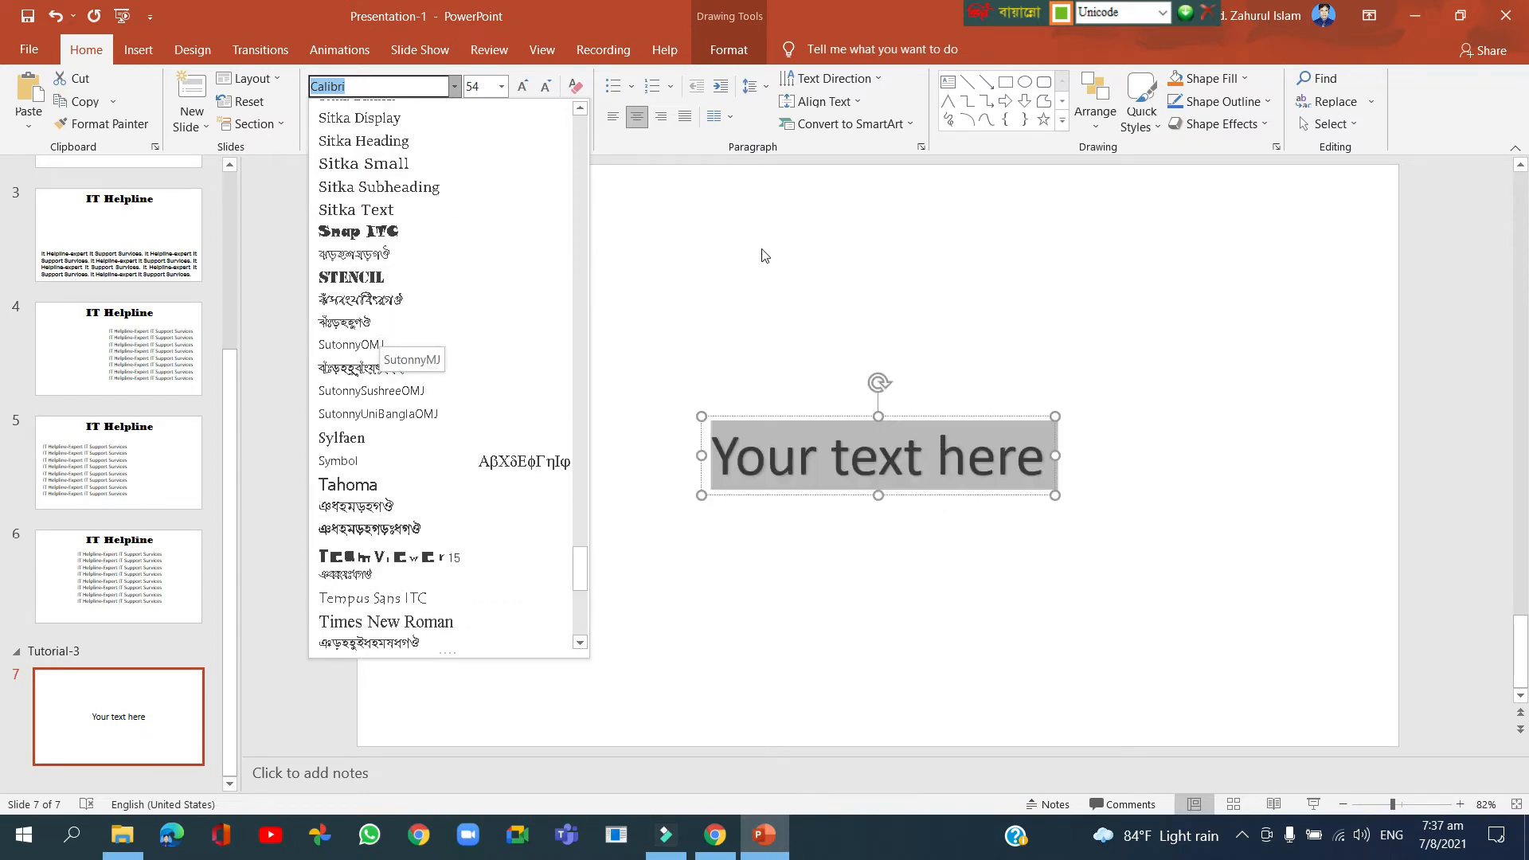
left_click(381, 322)
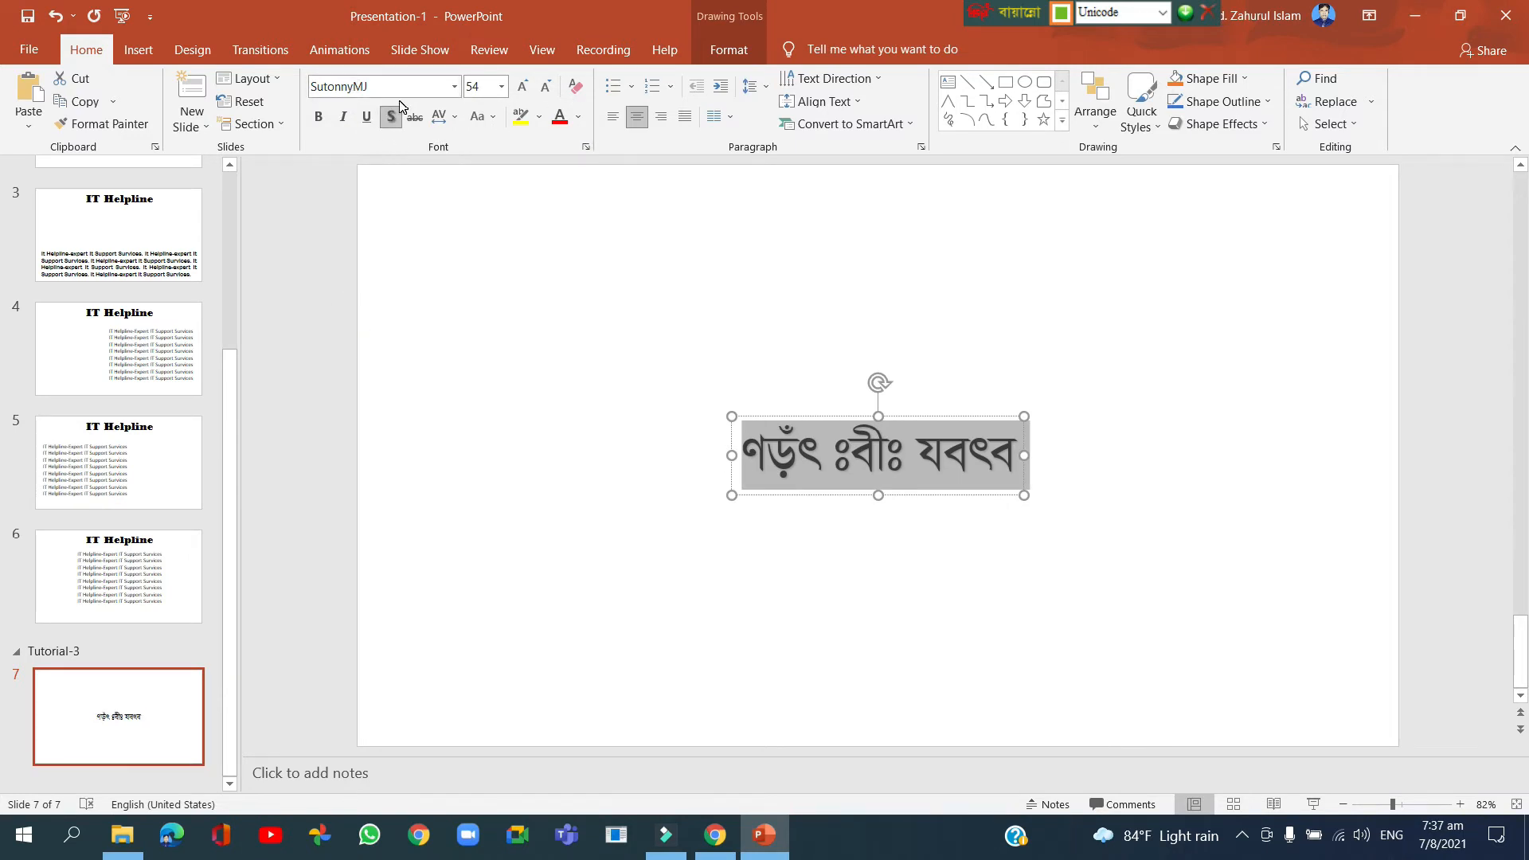
- Choose SutonnyMJ as the Latin text font in the Font dialog for the WordArt text and apply it
left_click(585, 149)
left_click(731, 335)
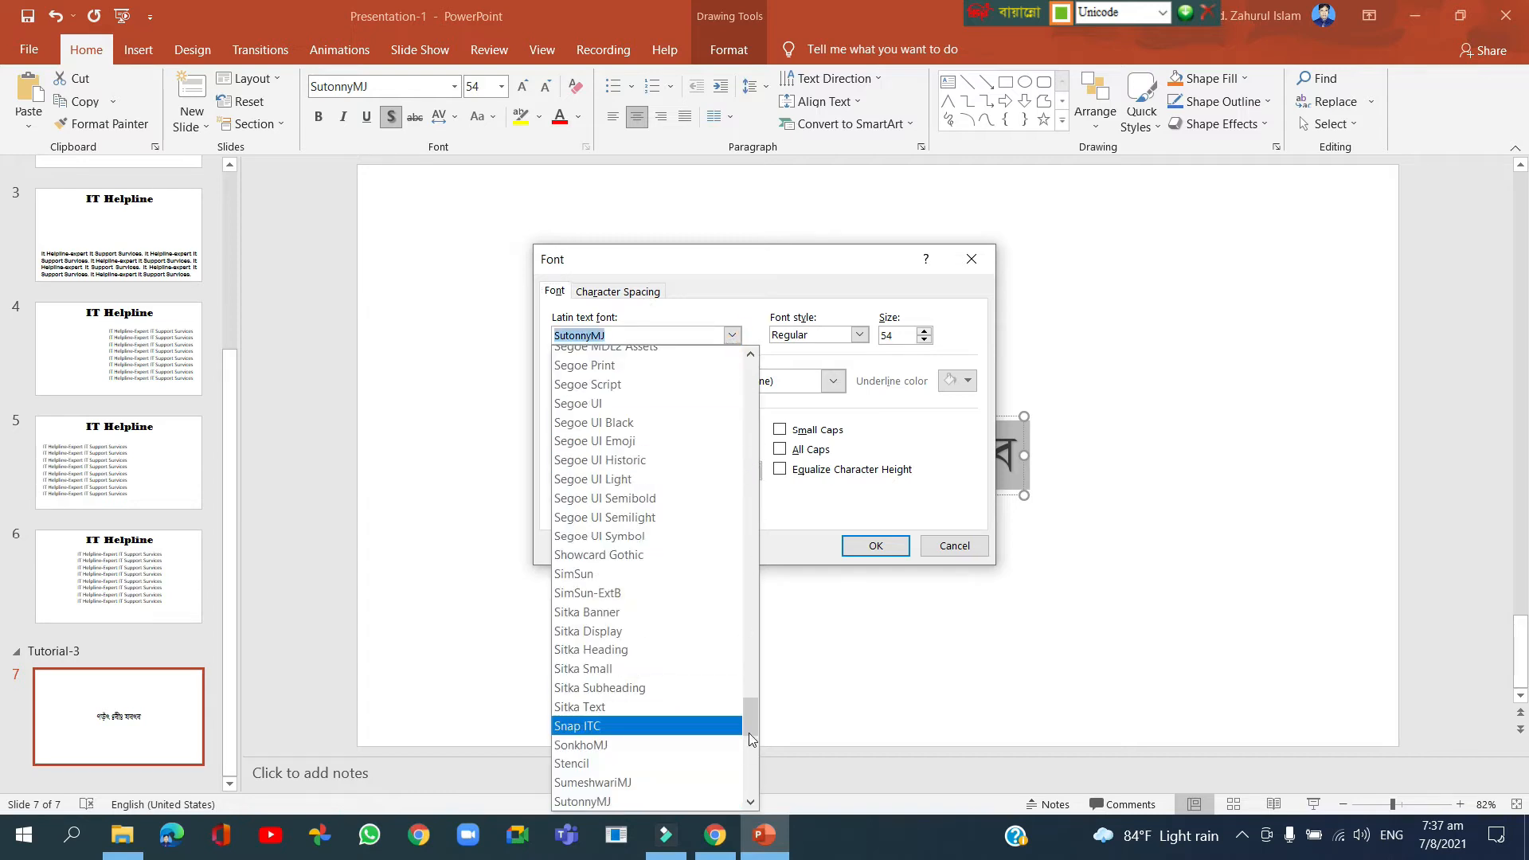
scroll(668, 704, "down", 3)
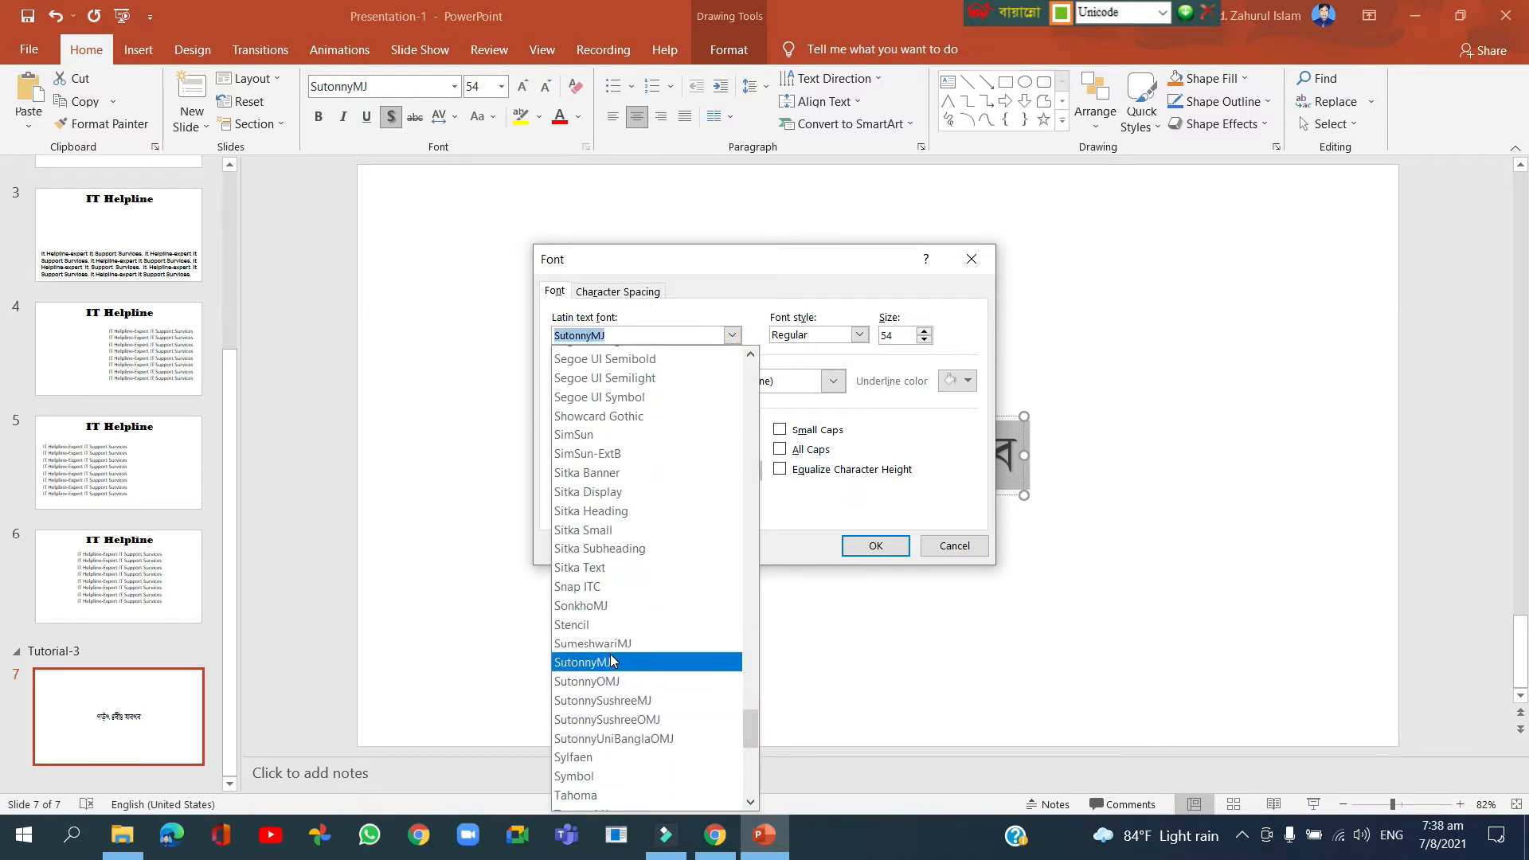
left_click(587, 666)
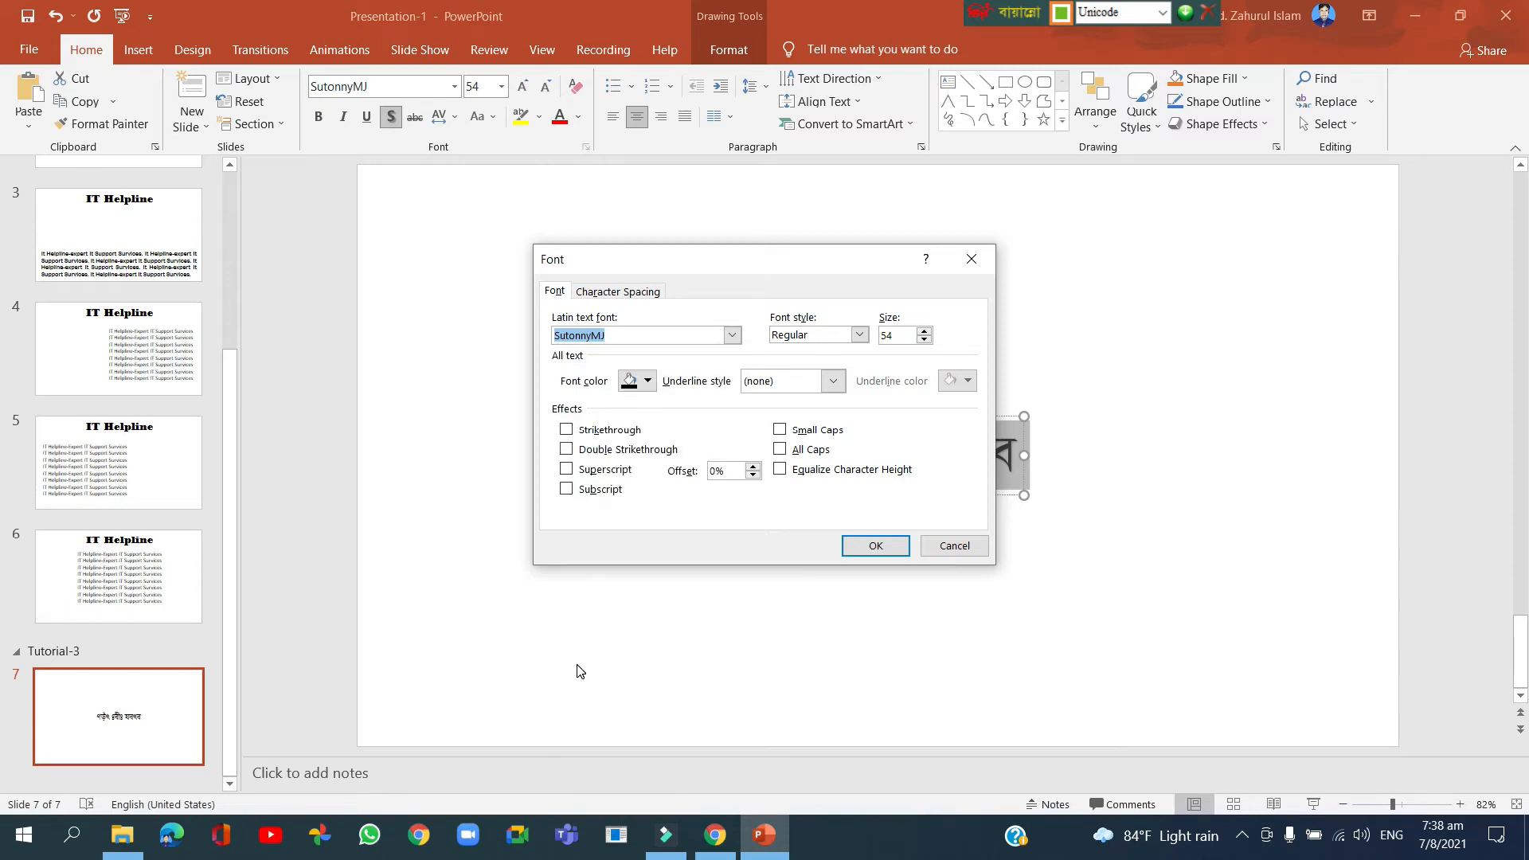
left_click(864, 547)
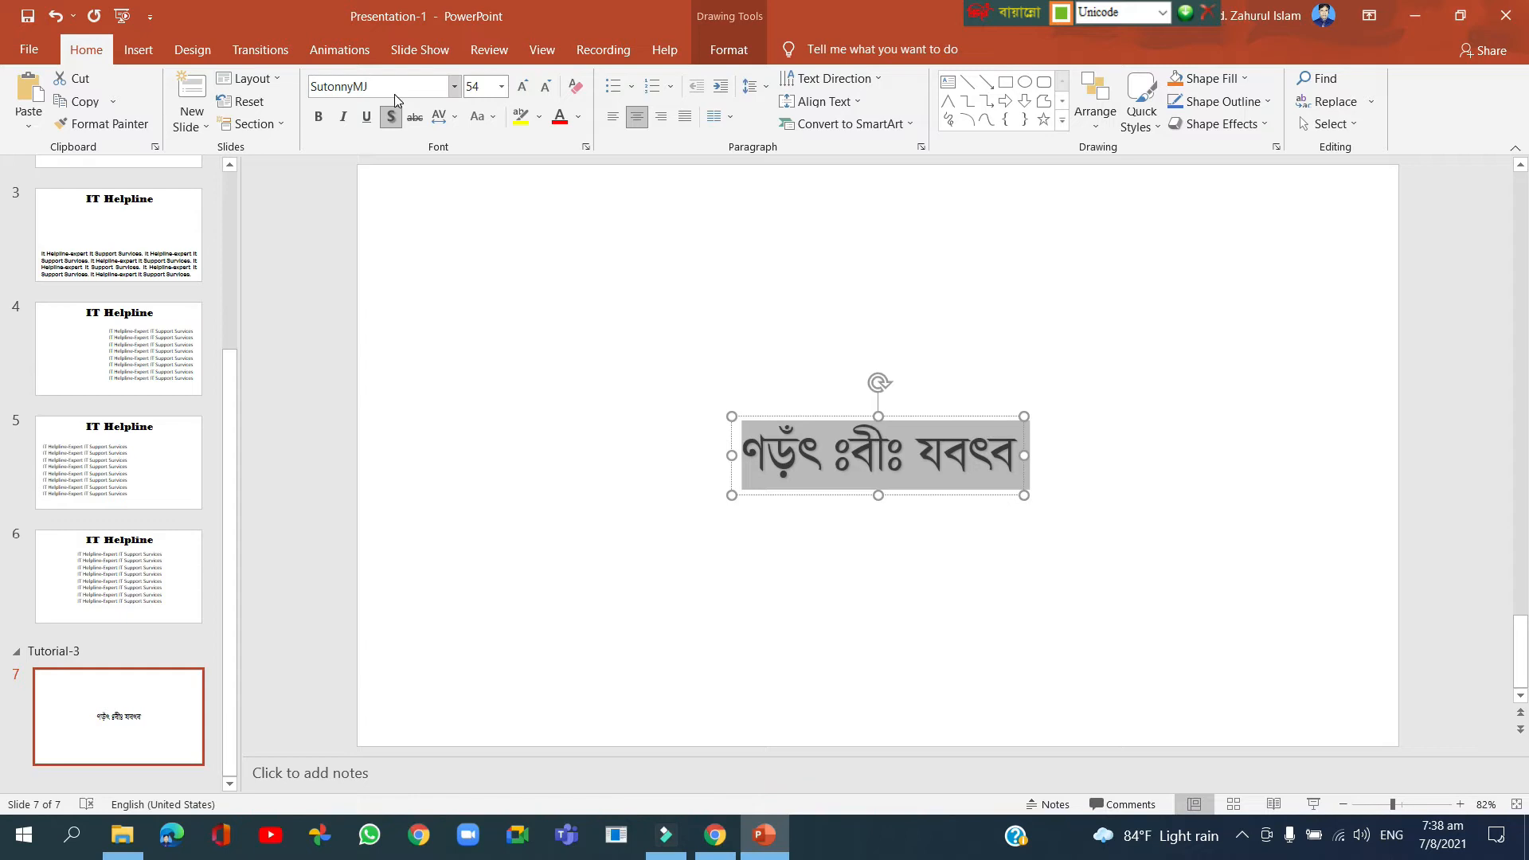
- Switch the Bijoy keyboard layout from Unicode to Bijoy Classic
left_click(1162, 12)
left_click(1131, 47)
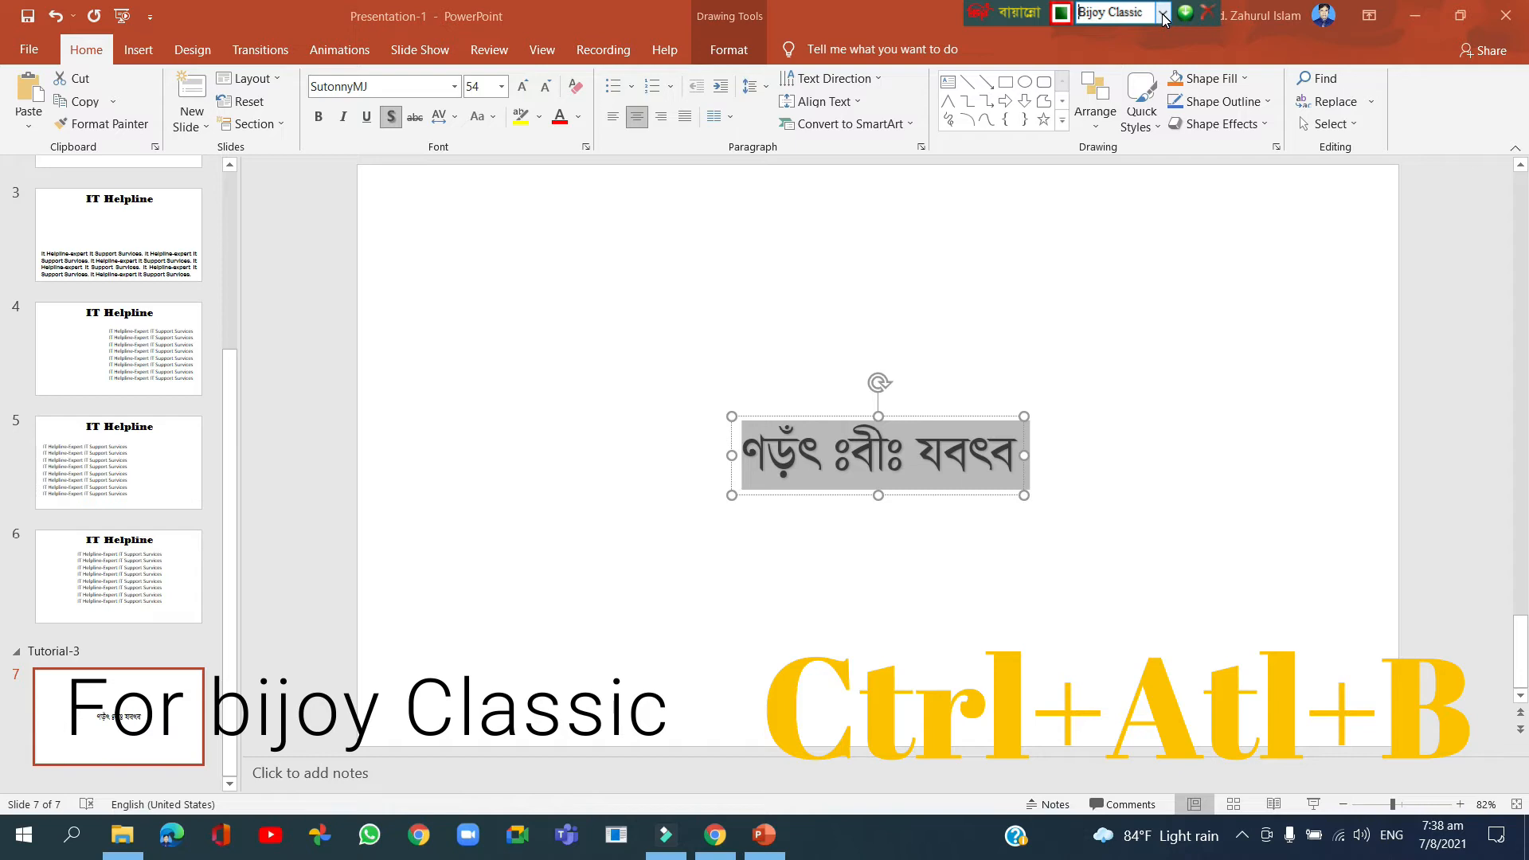
key("ctrl+alt+b")
key("ctrl+alt+b")
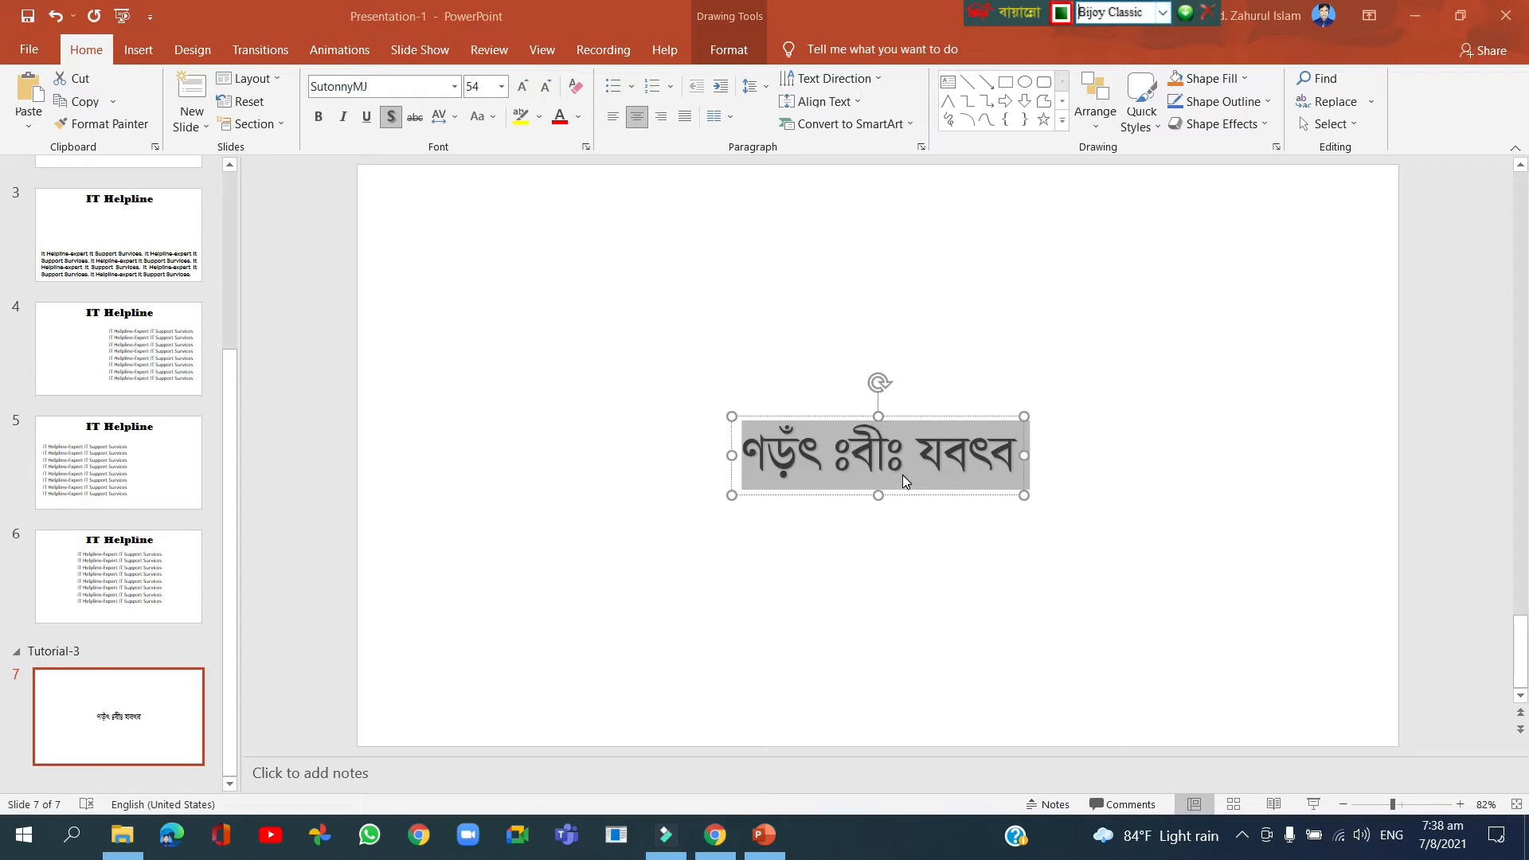
- Replace the WordArt placeholder text with "আমার সোনার বাংলা" and move the text box to the slide's upper-left area
type("Avgv")
left_click(961, 453)
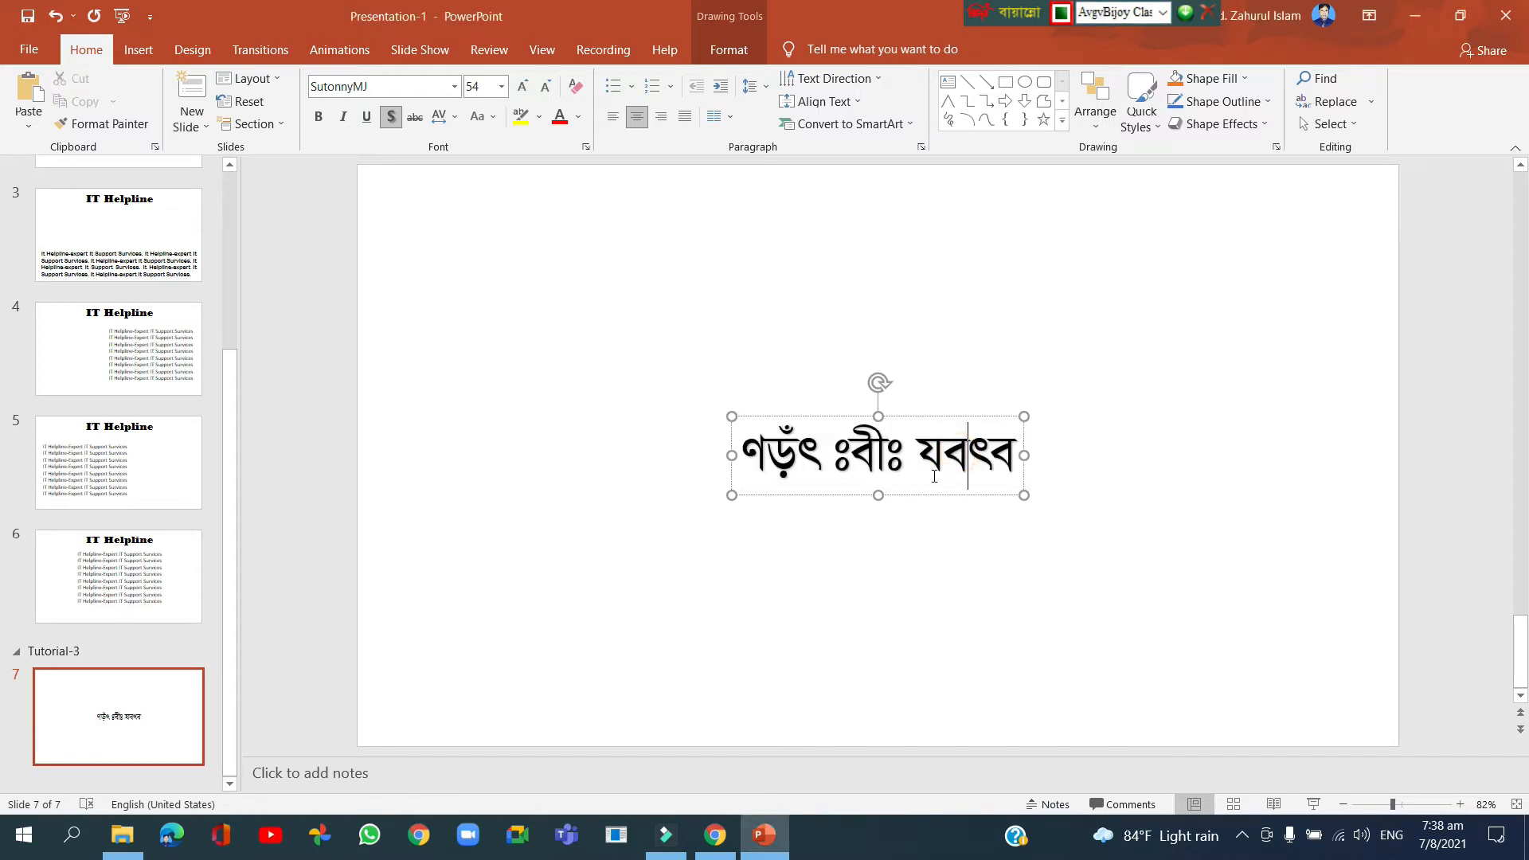
left_click_drag(1012, 464, 622, 457)
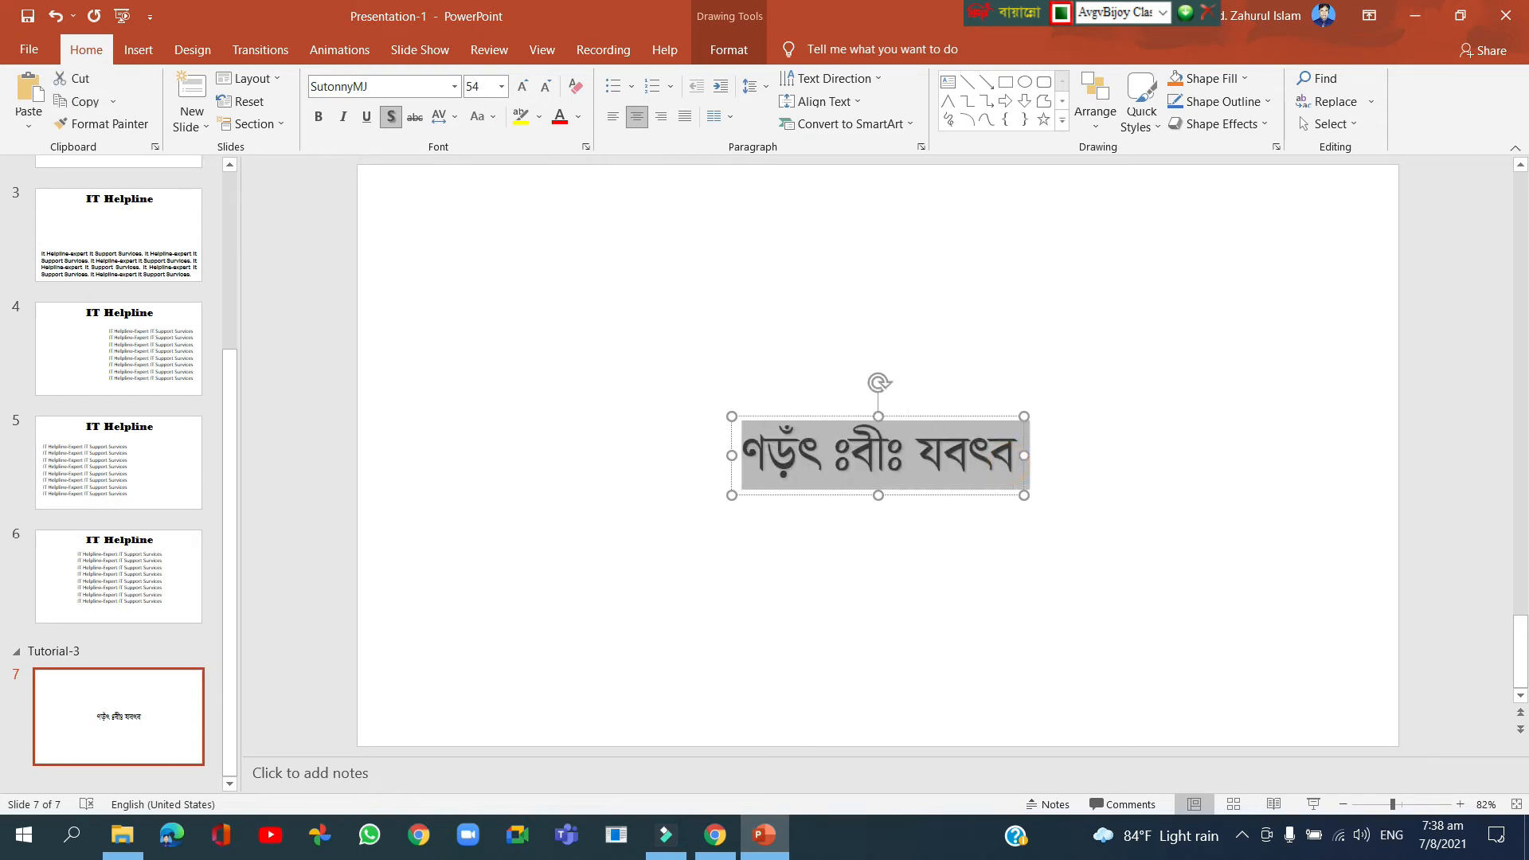
type("Avgvi ‡mv")
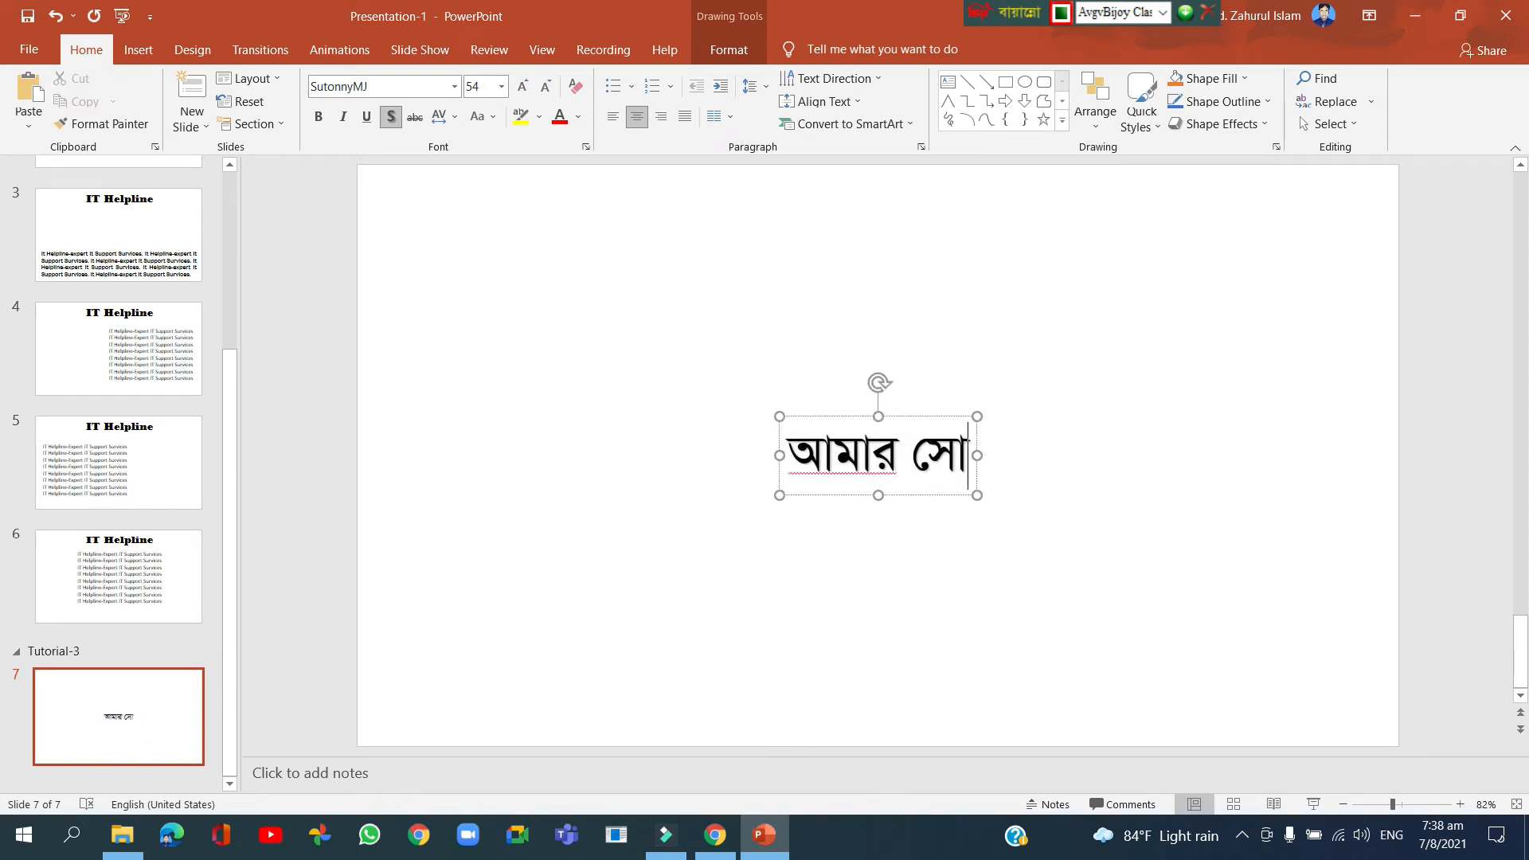
type("bvi evsjA")
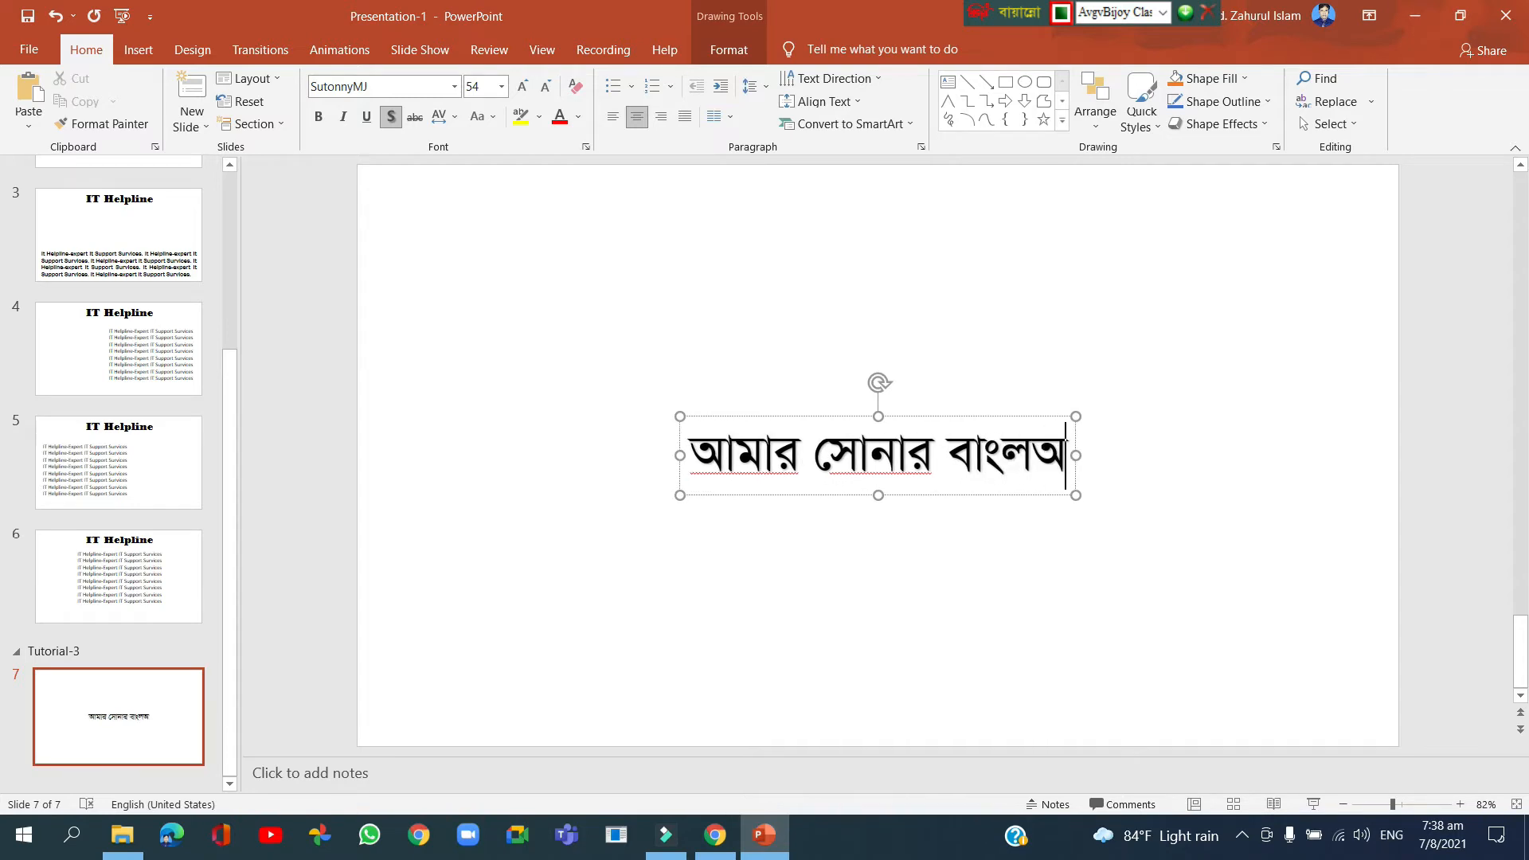
key("BackSpace")
type("v")
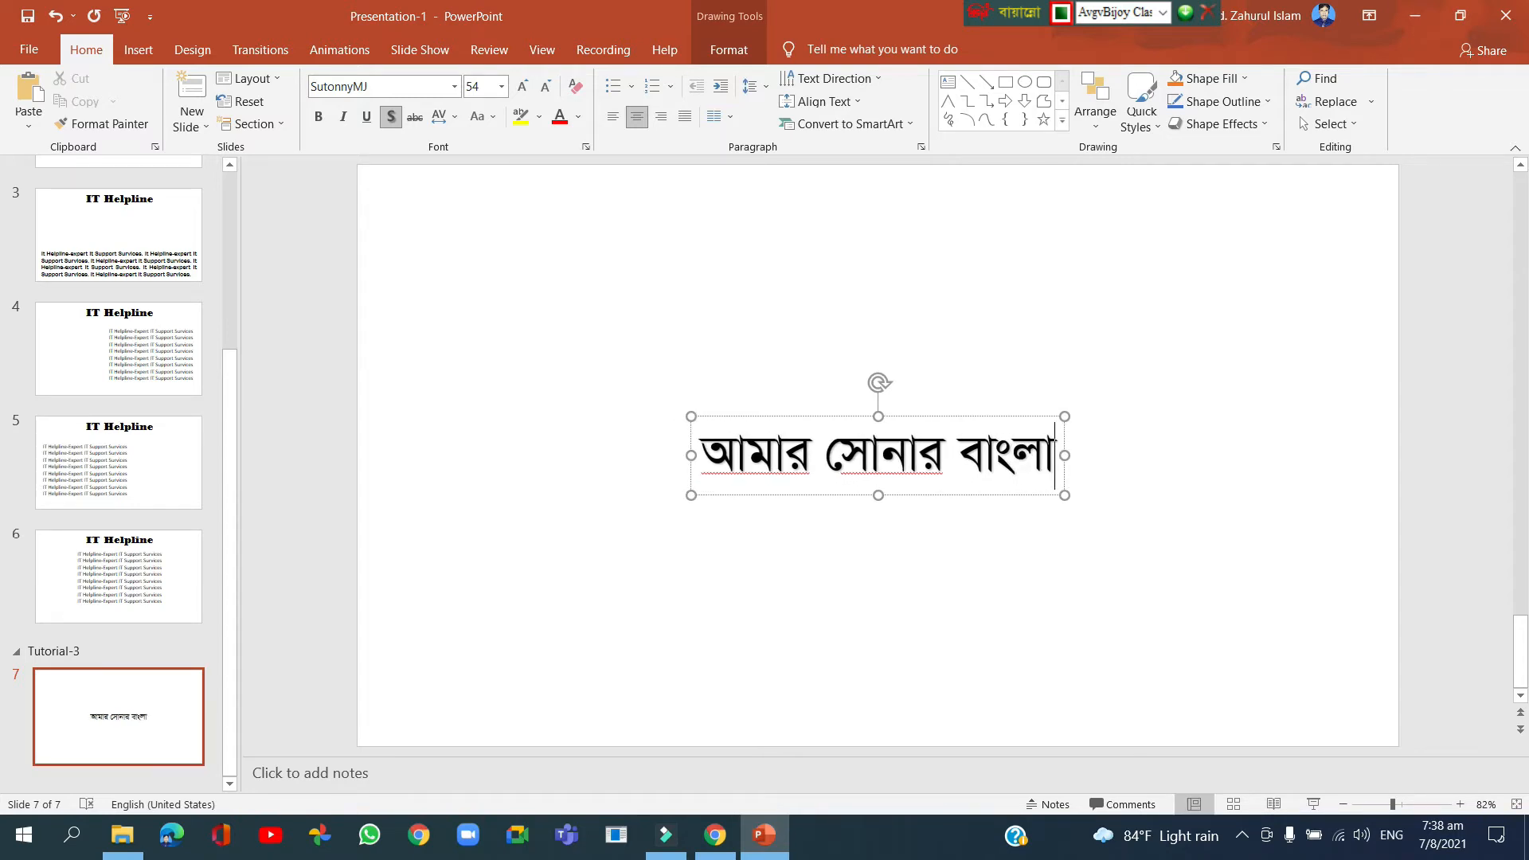
left_click_drag(844, 412, 561, 204)
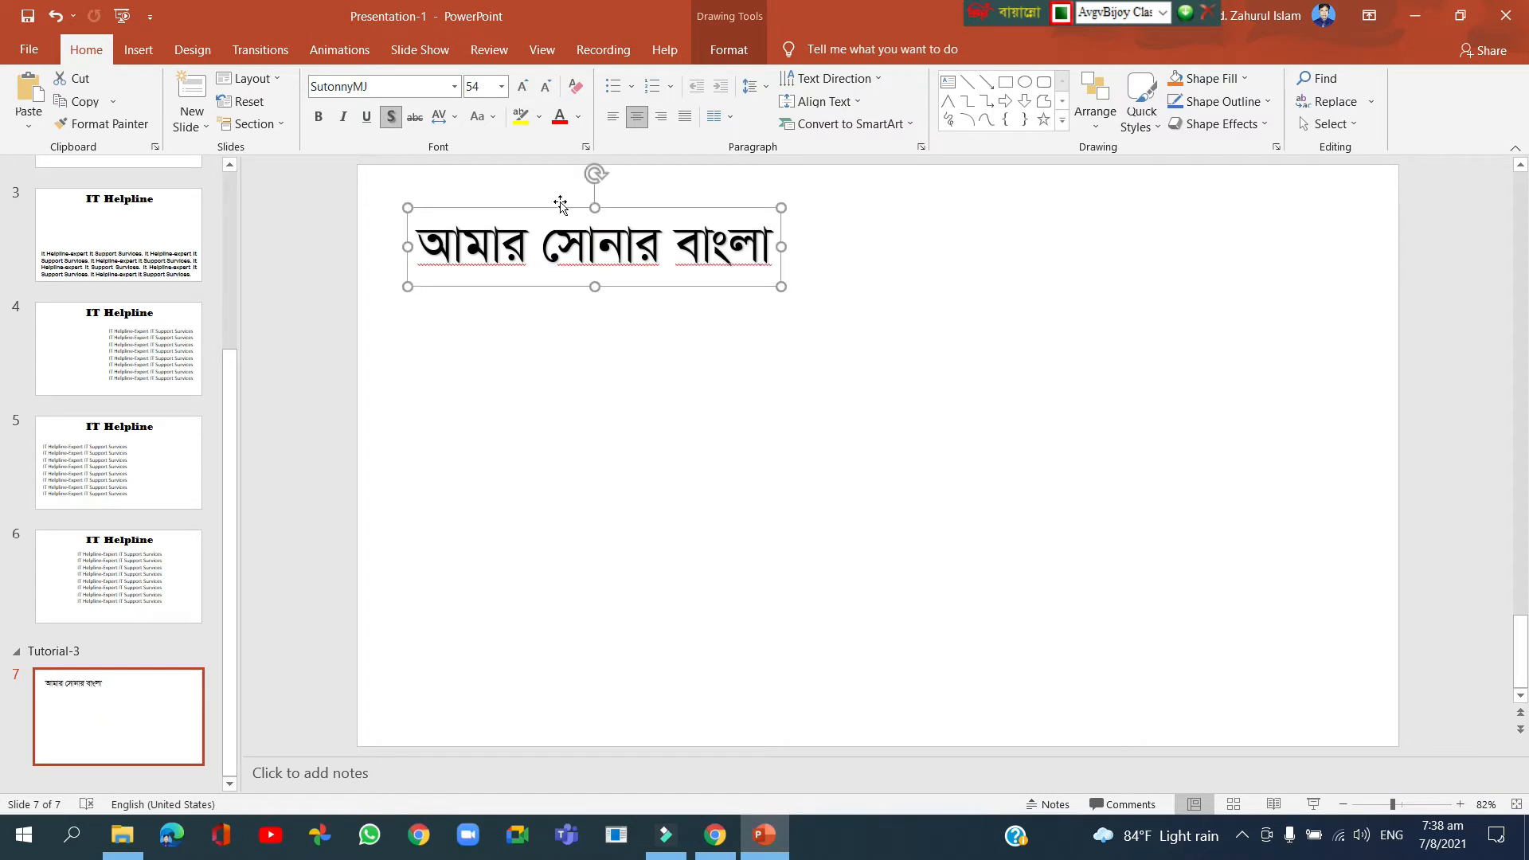
- Insert a second WordArt in the plain black style from the gallery's first row and place it below the Bengali line
left_click(936, 216)
left_click(783, 253)
left_click(687, 379)
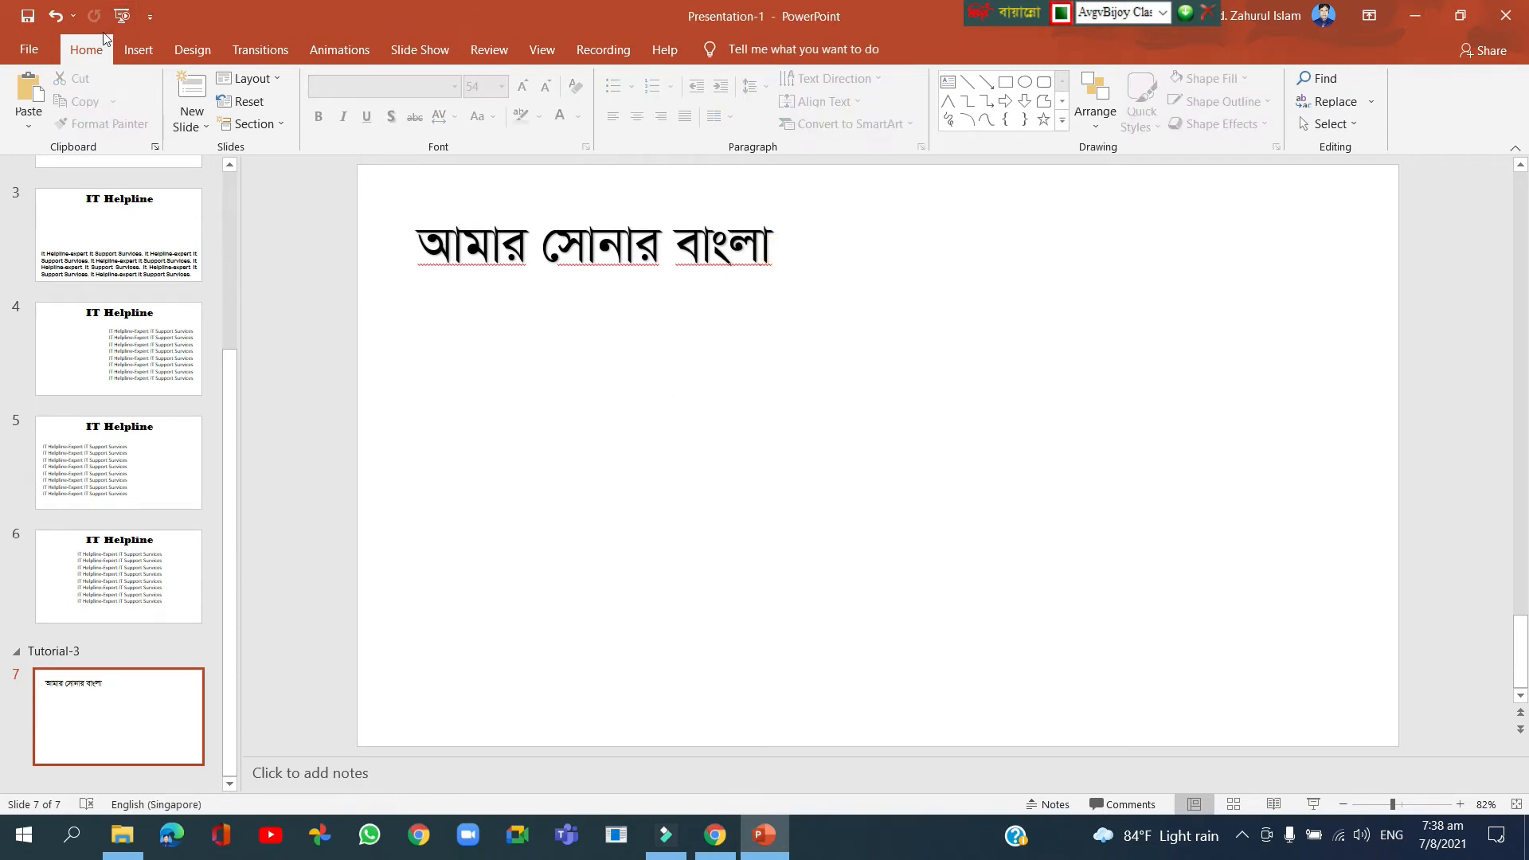
left_click(152, 58)
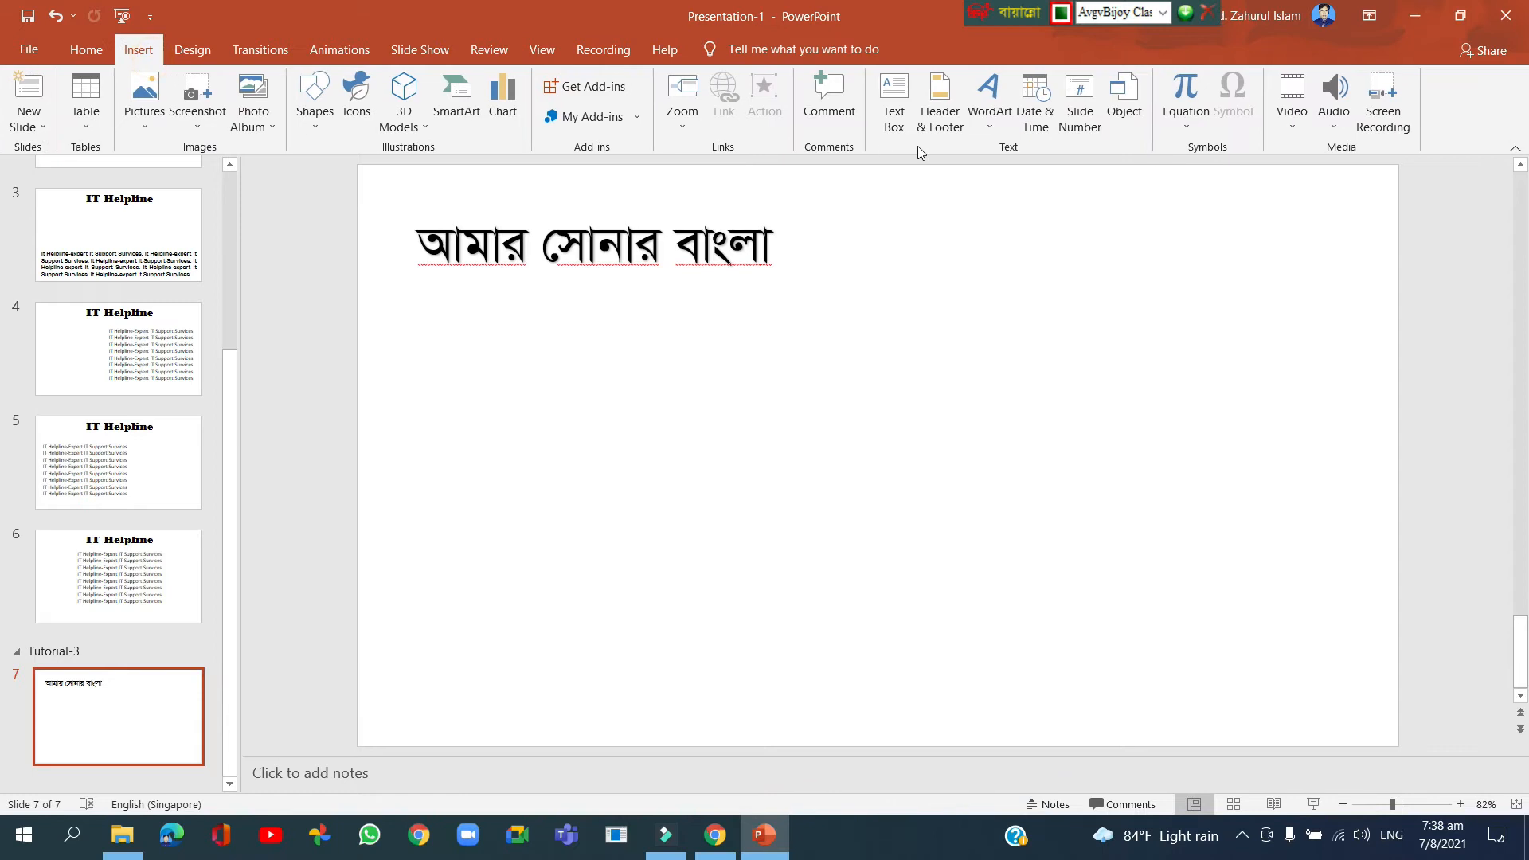
left_click(996, 116)
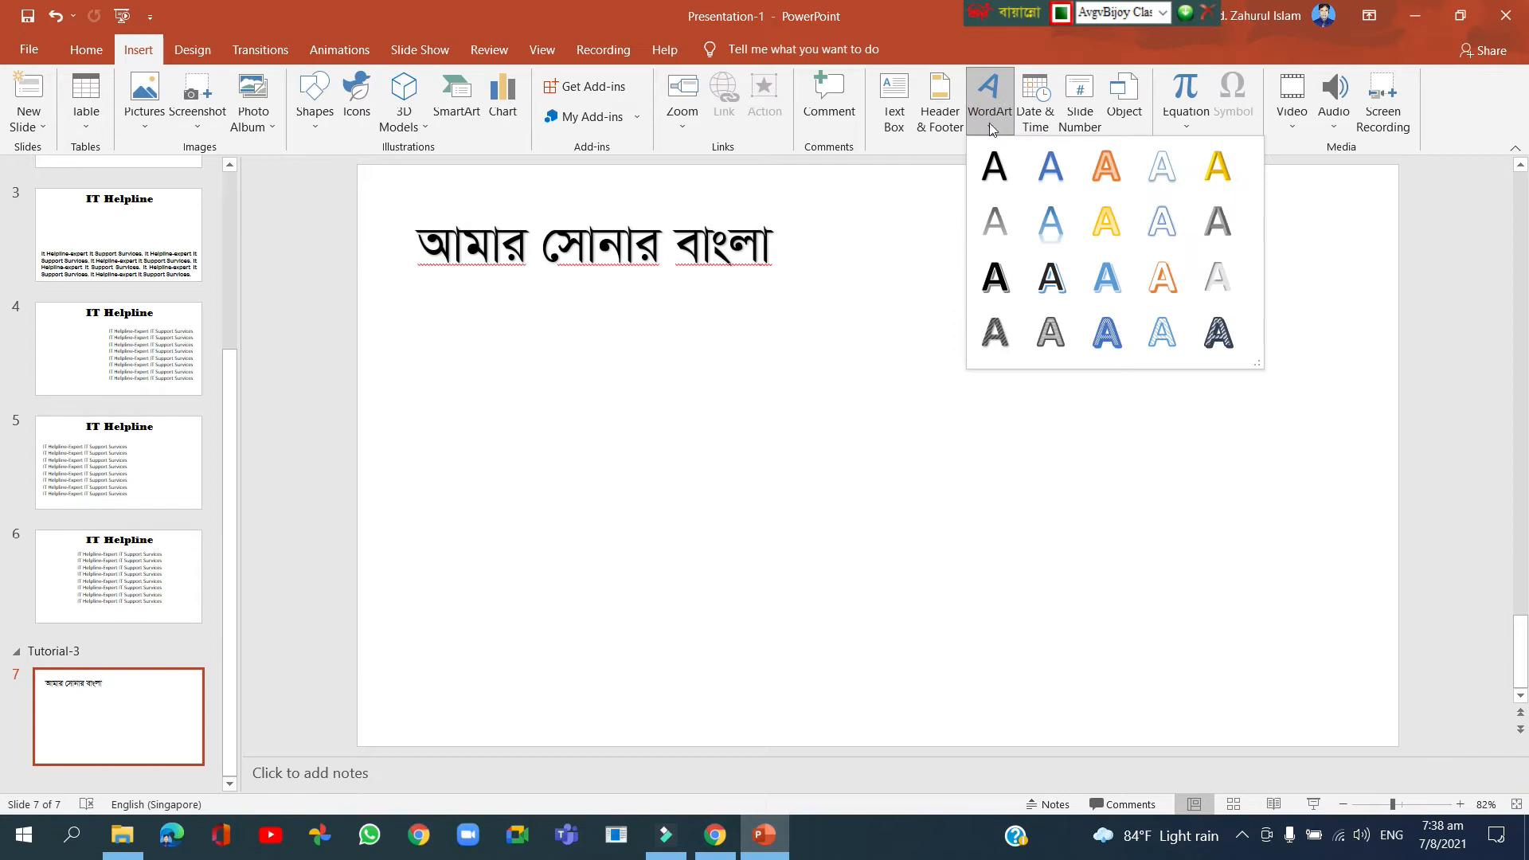
left_click(990, 169)
left_click_drag(900, 415, 625, 361)
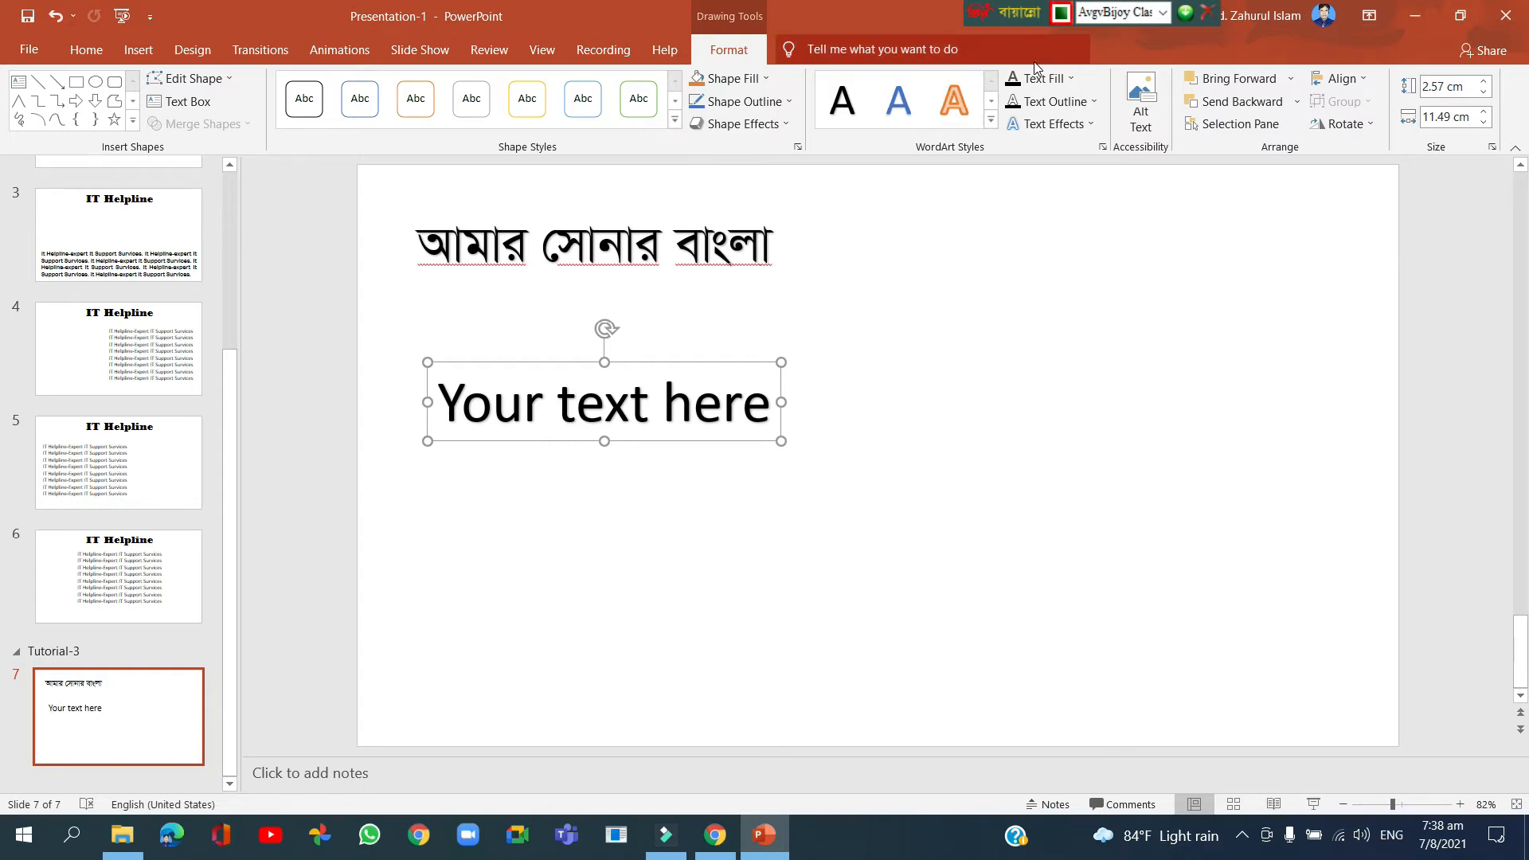
- Switch the Bijoy keyboard layout from Bijoy Classic to Unicode
left_click(1163, 13)
left_click(1133, 64)
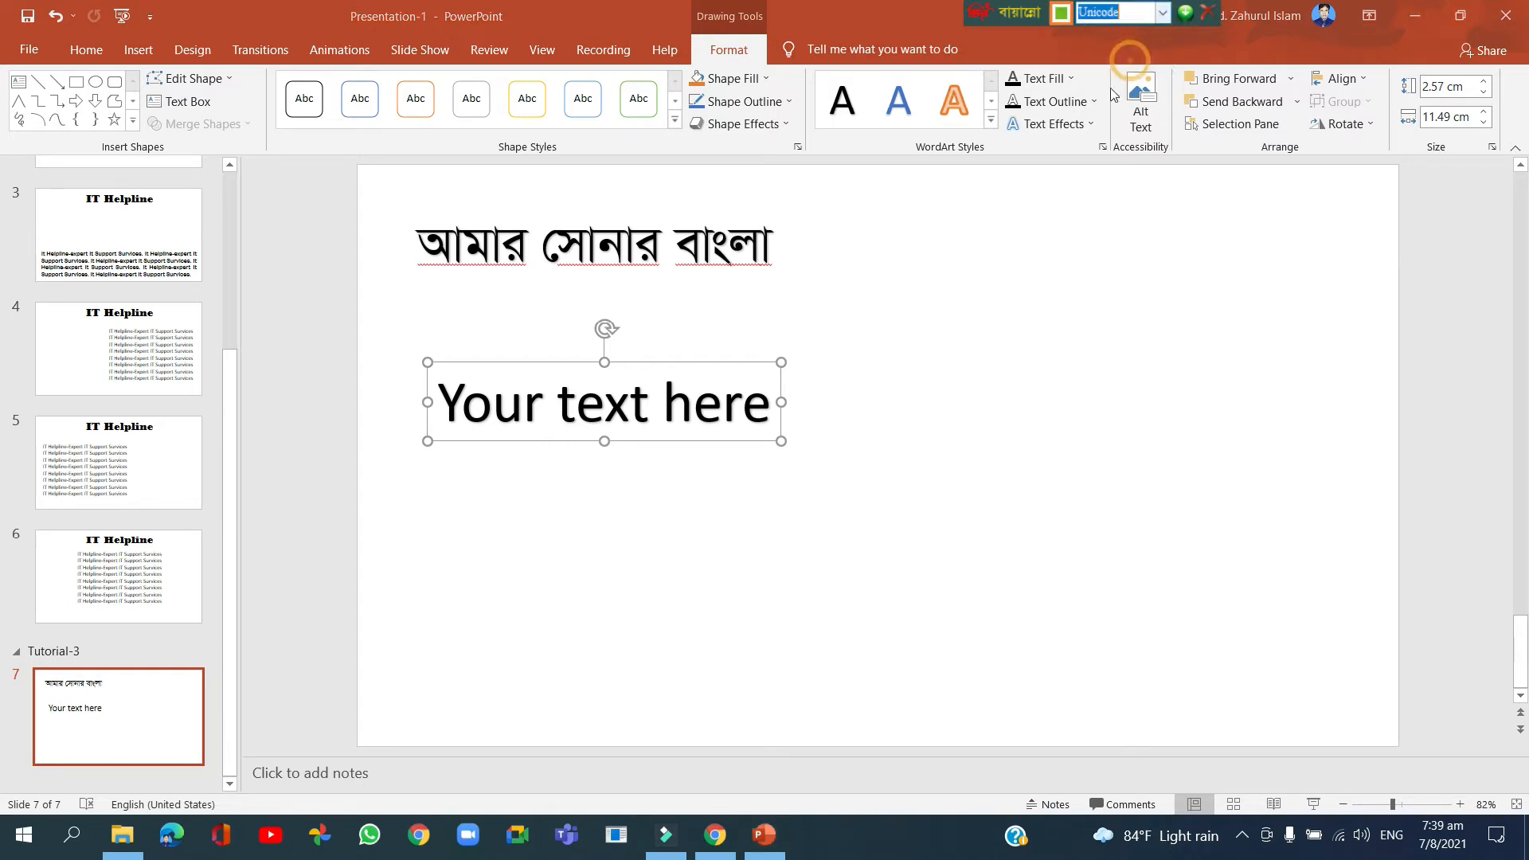
key("ctrl+alt+v")
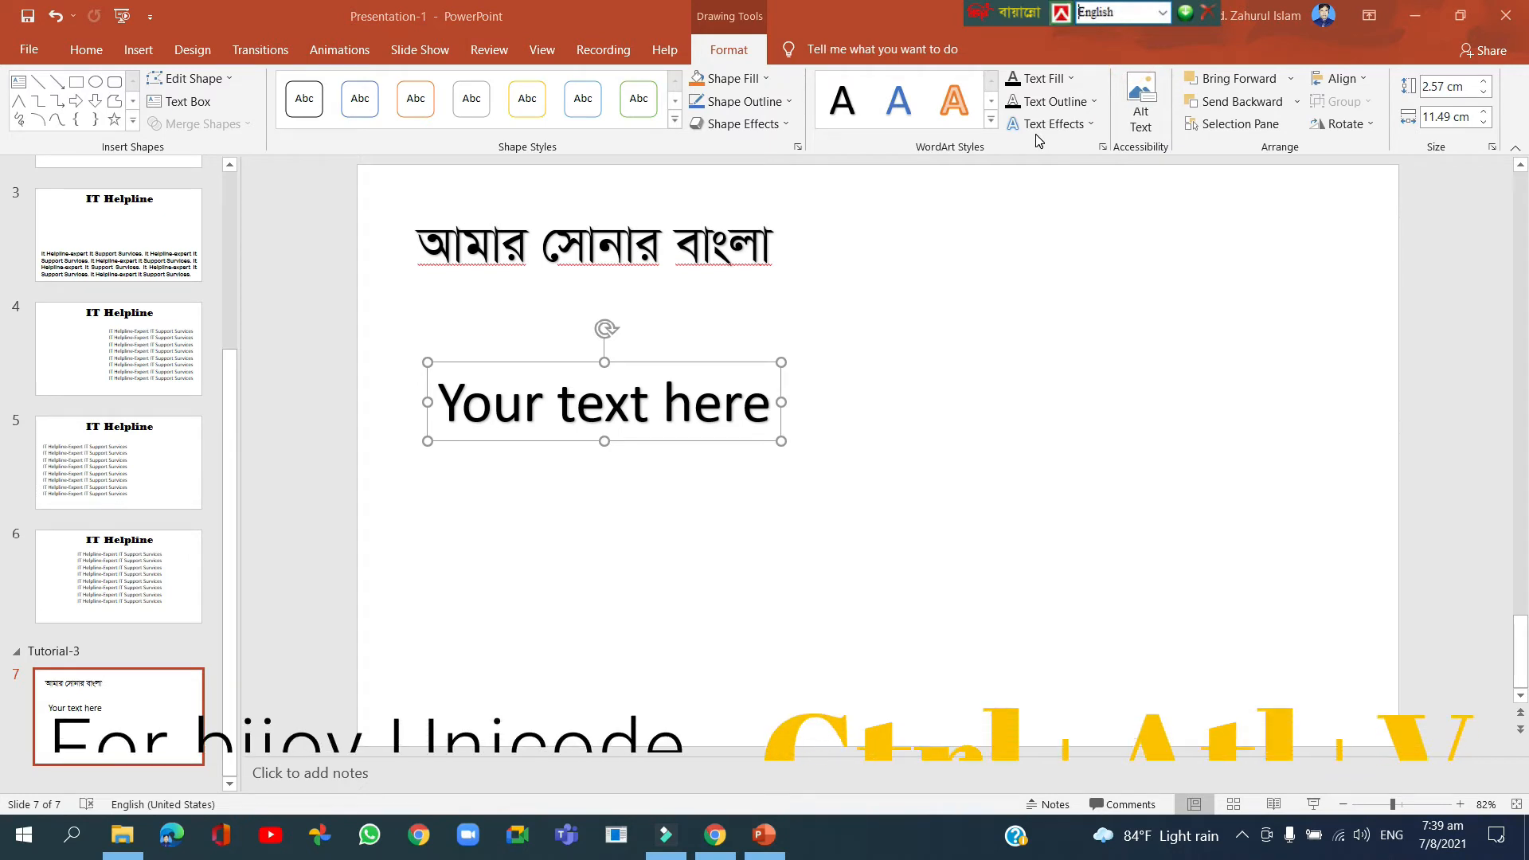
key("ctrl+alt+v")
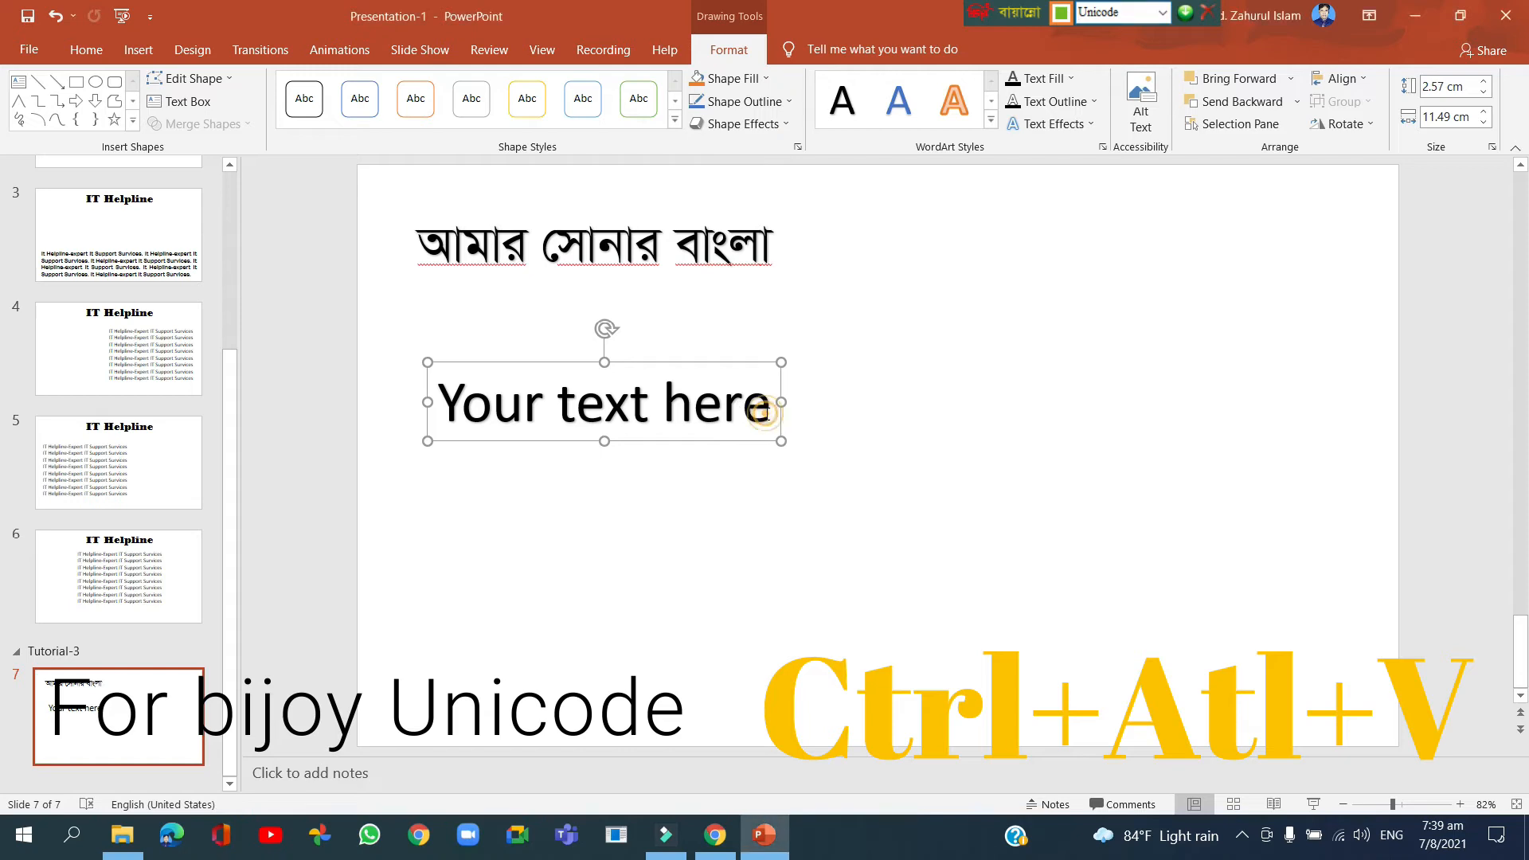
- Replace the second WordArt's placeholder text with "আমার সোনার বাংলা"
left_click_drag(774, 406, 446, 428)
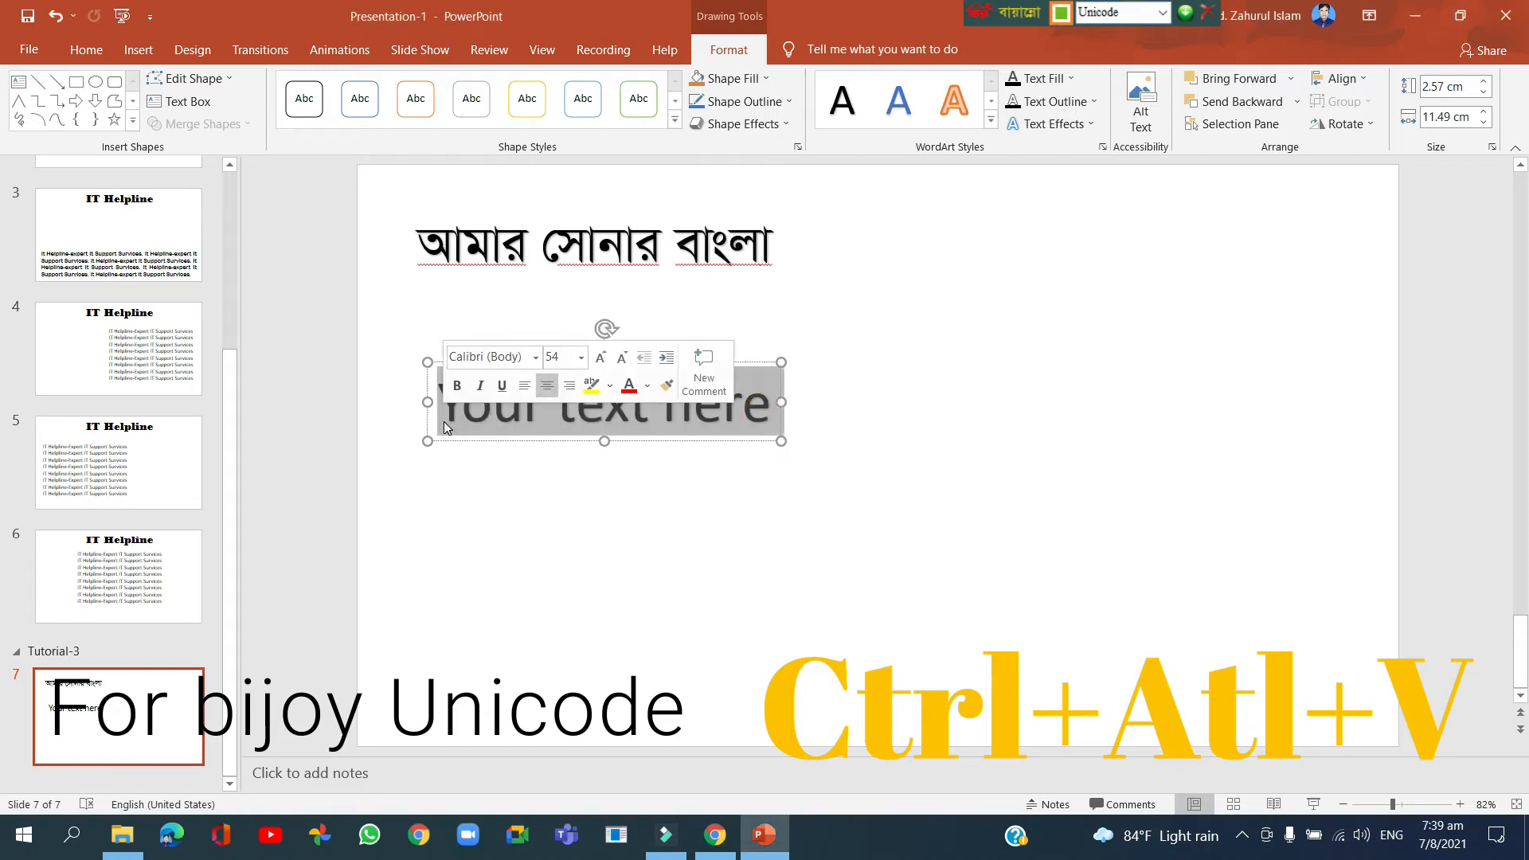
type("আমার সোনার")
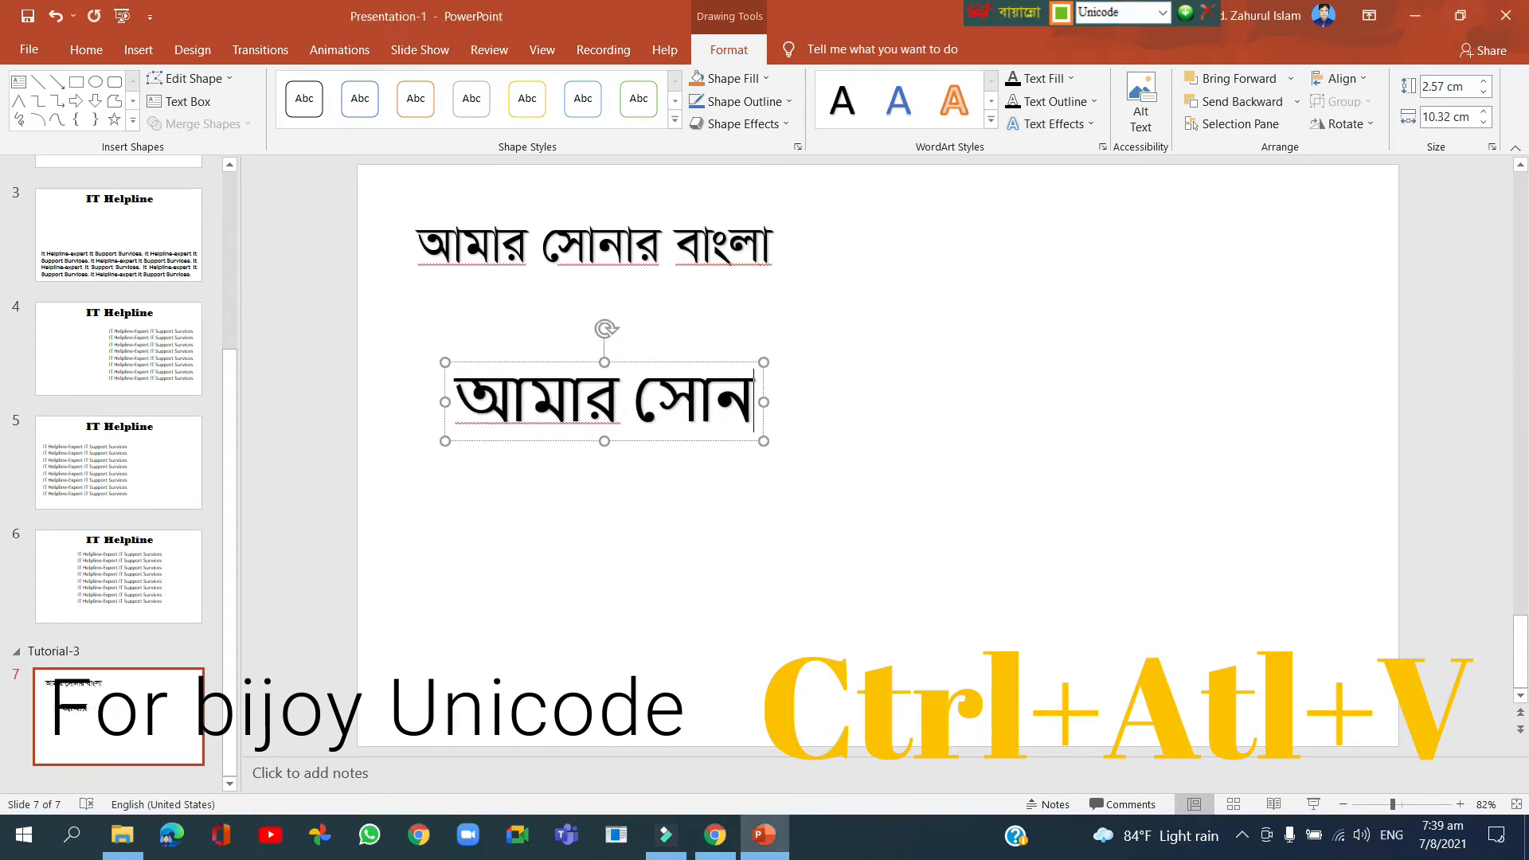
type(" বাংলা")
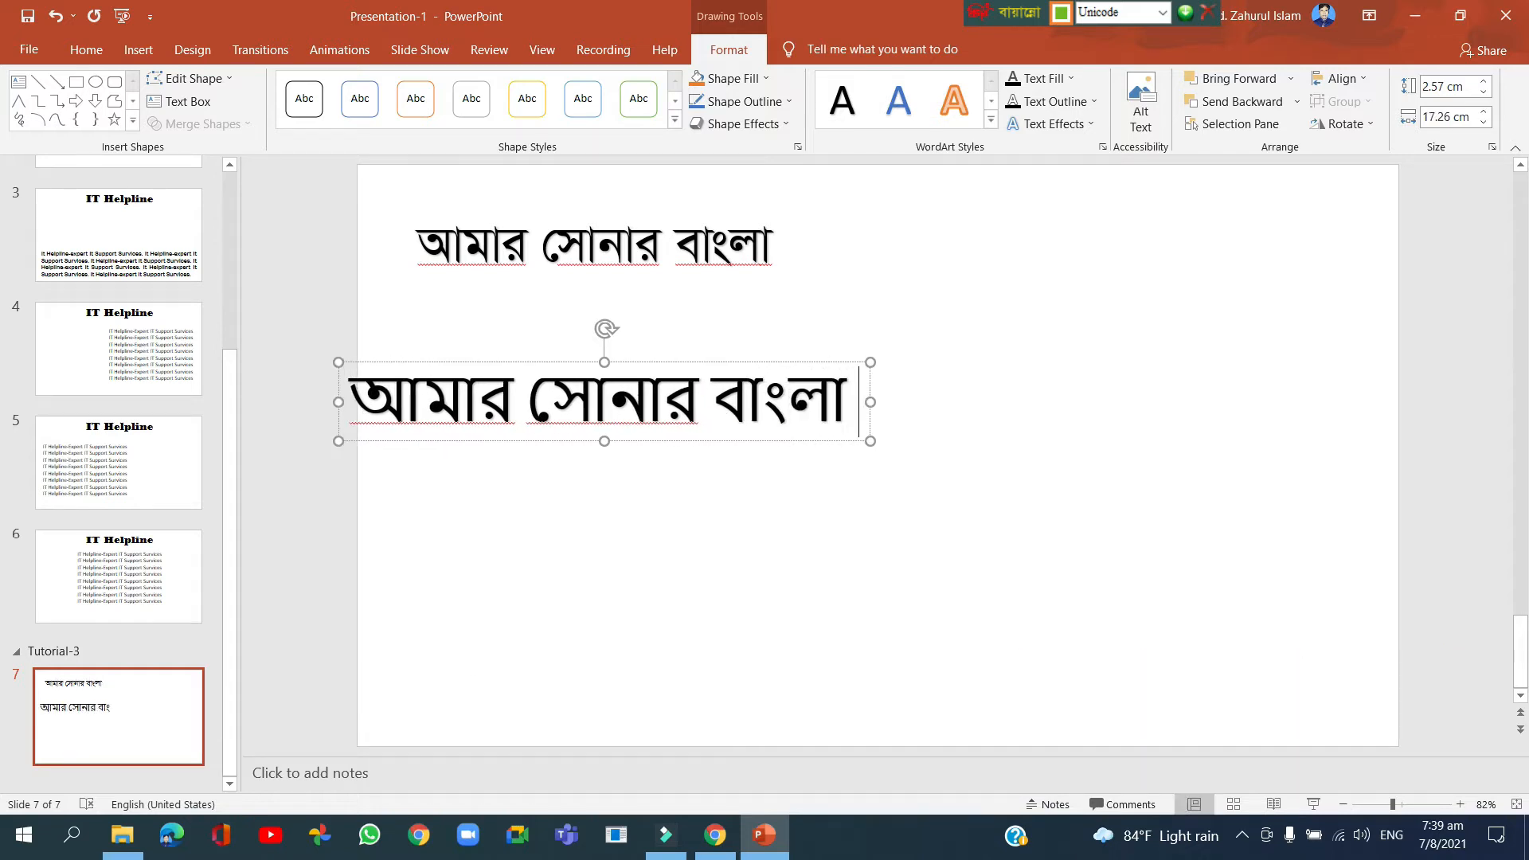
- Move the lower Bengali WordArt slightly right, and shift the upper one slightly right and down
left_click_drag(659, 362, 709, 355)
left_click(695, 267)
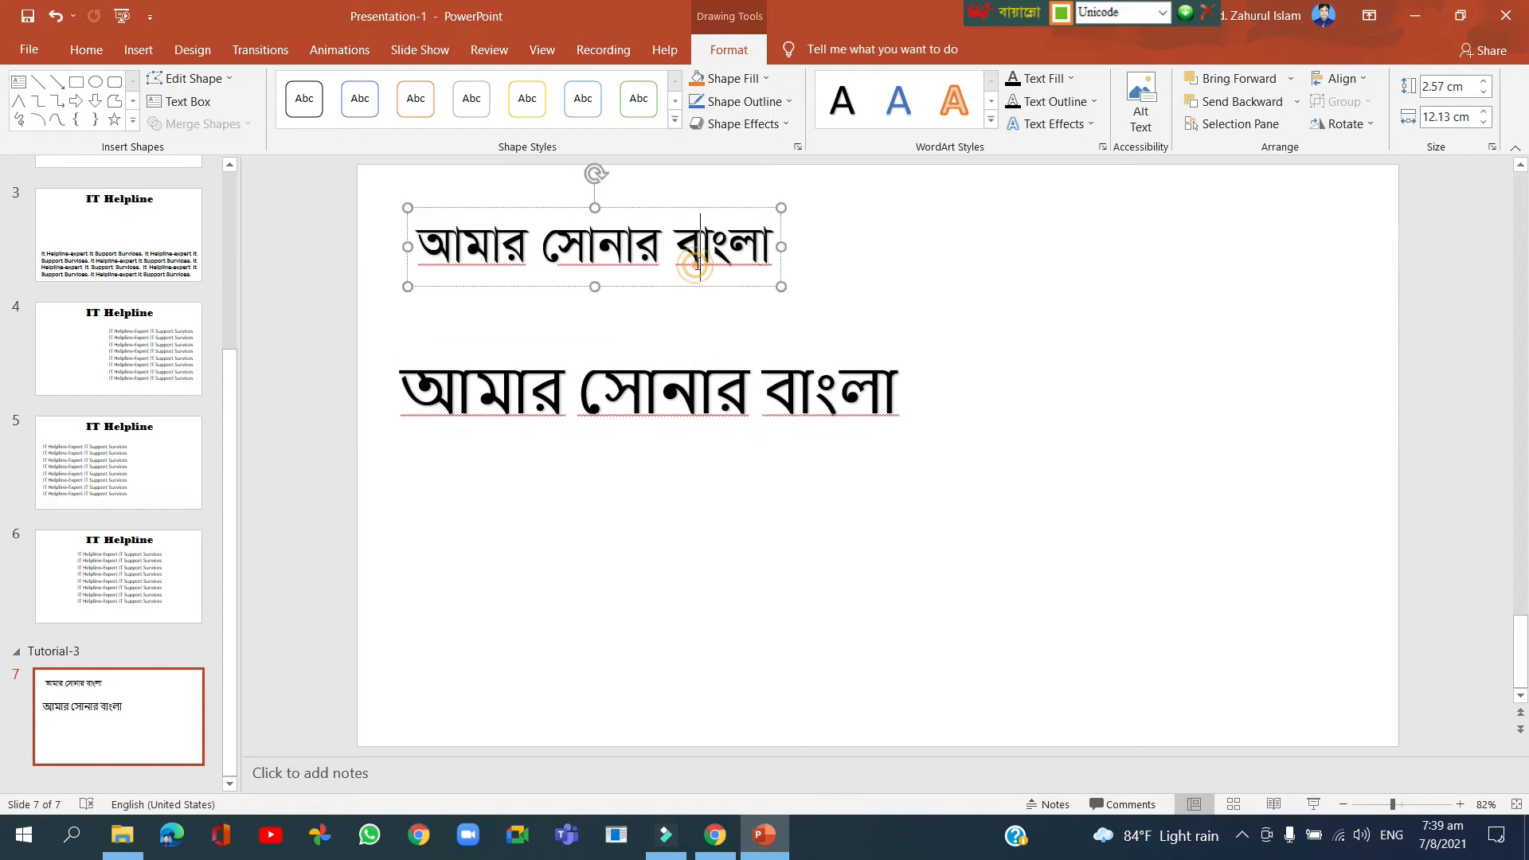
left_click_drag(721, 285, 744, 306)
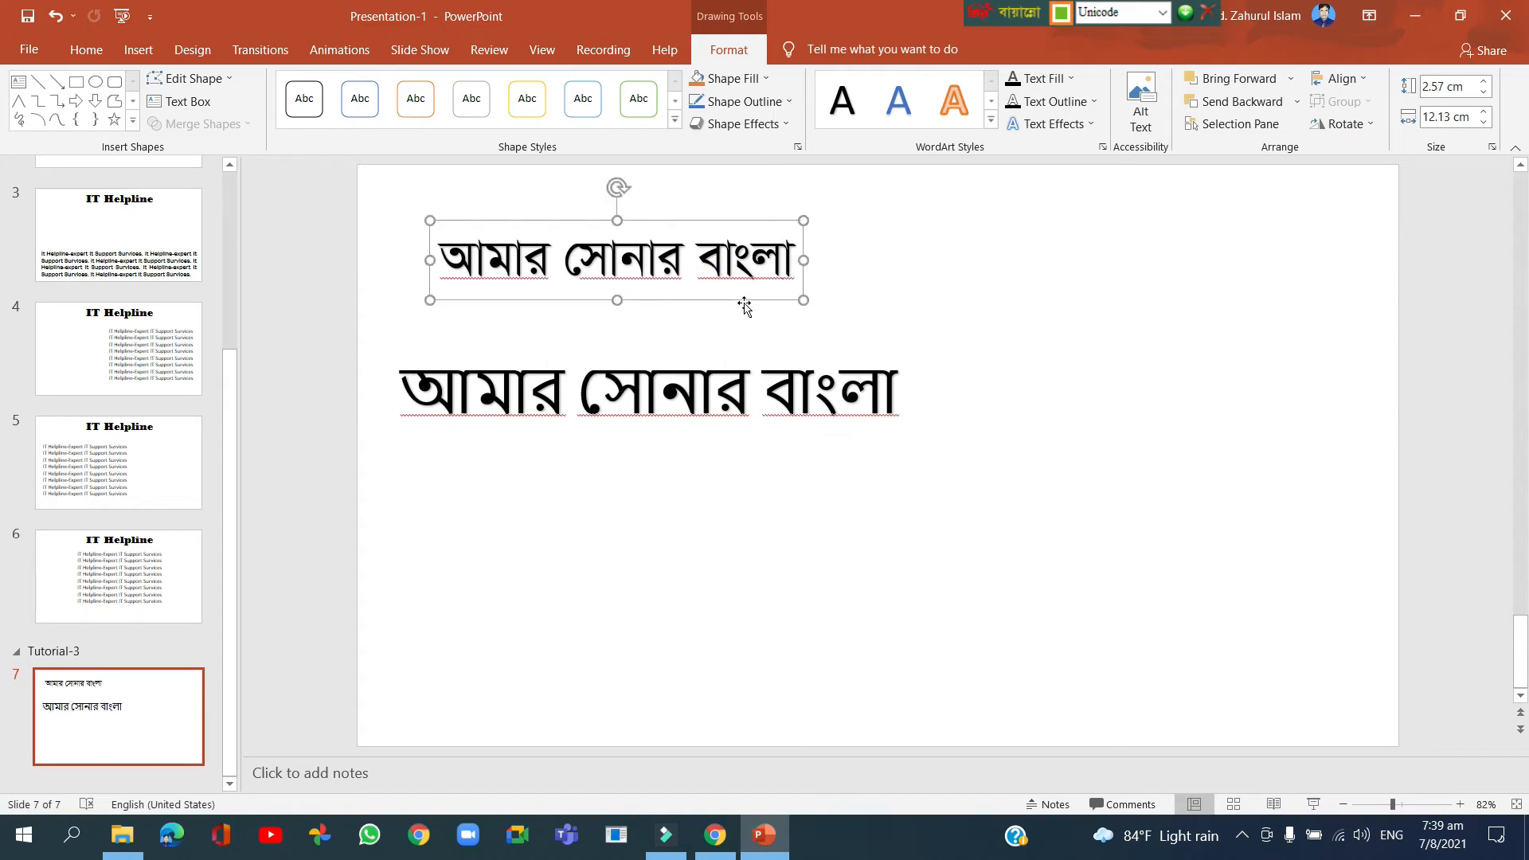